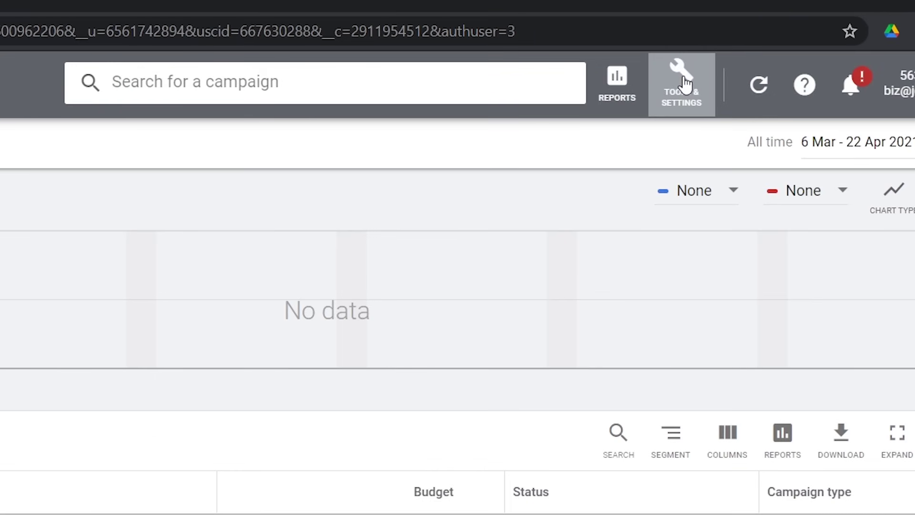
- From Tools & Settings > Linked accounts, open the YouTube card's details to start linking a channel
click(685, 85)
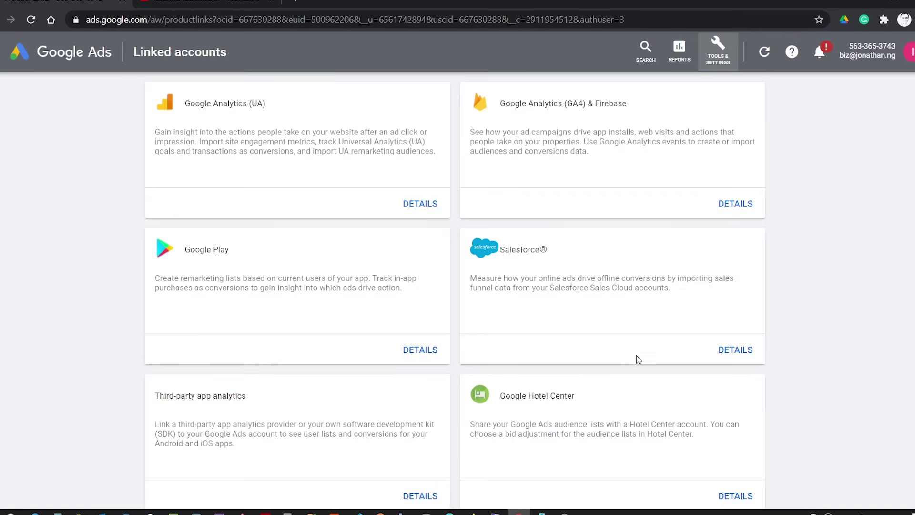
scroll(650, 354, down, 3)
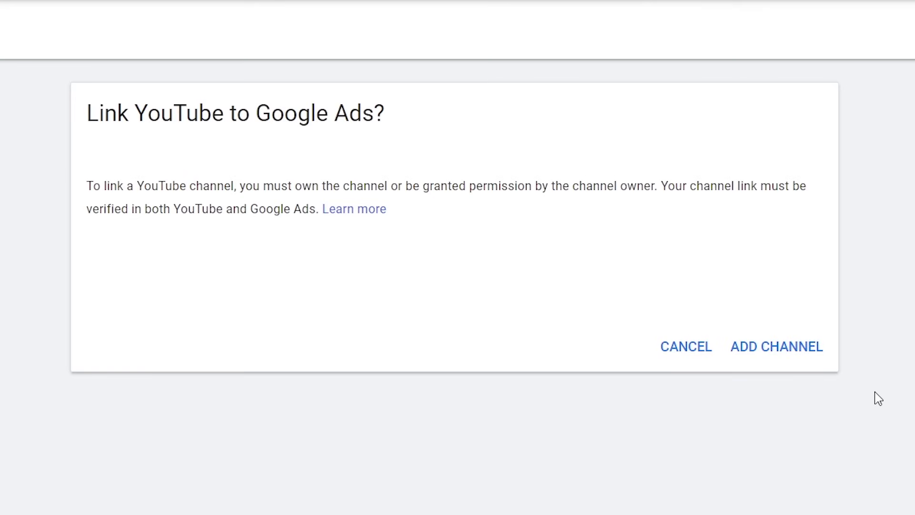
click(767, 351)
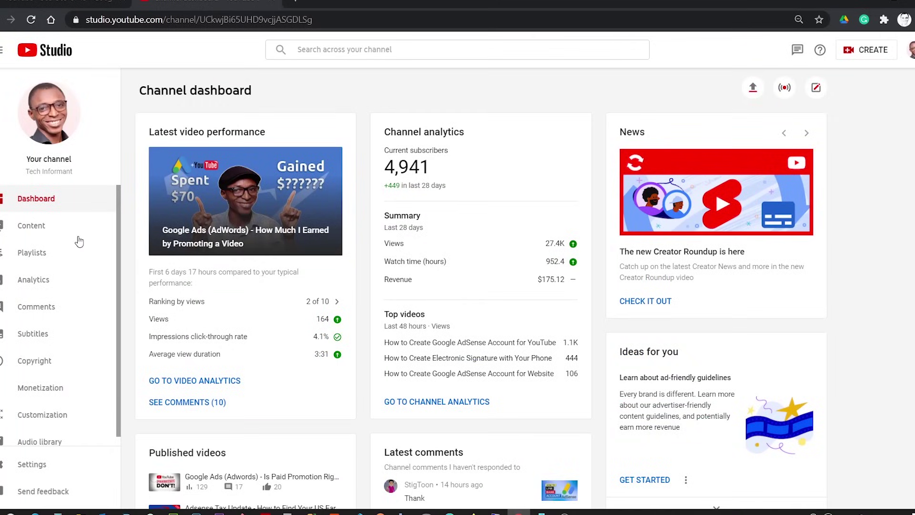
- Copy the Channel URL from YouTube Studio's Customization > Basic info page, then return to Google Ads
click(45, 415)
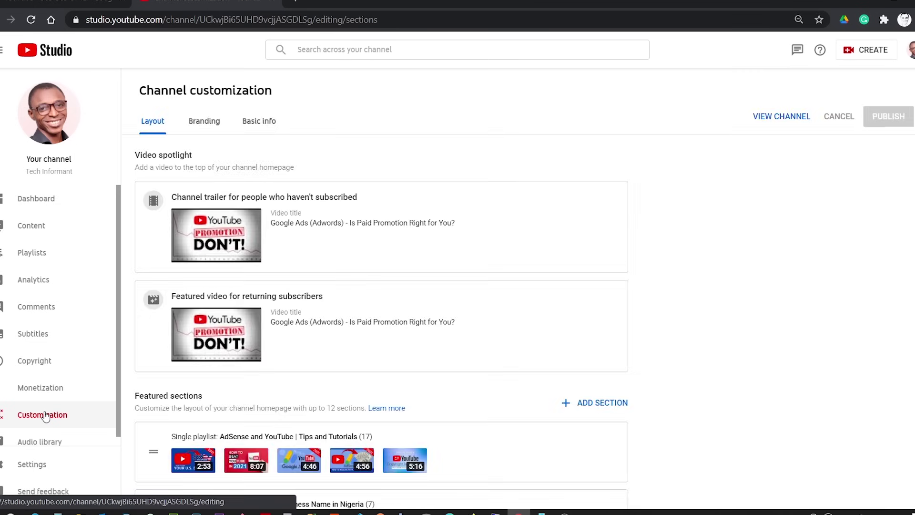
click(256, 125)
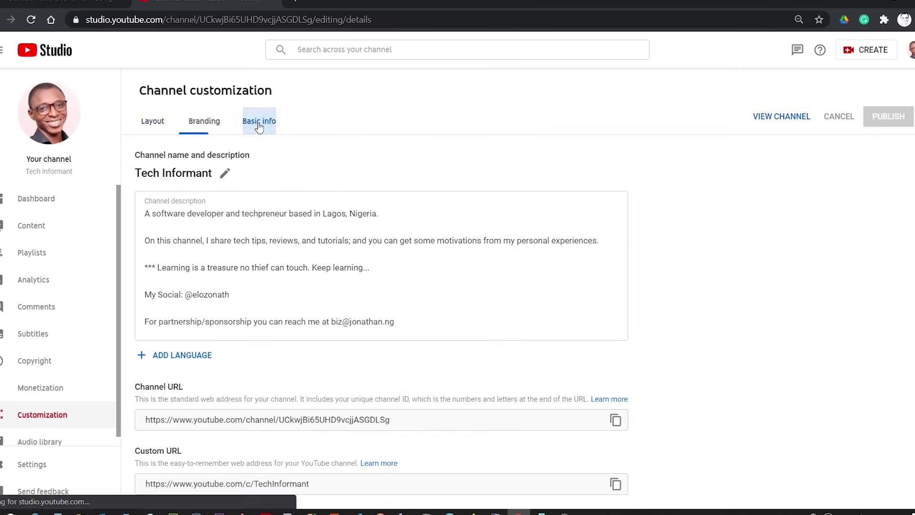
scroll(667, 333, down, 3)
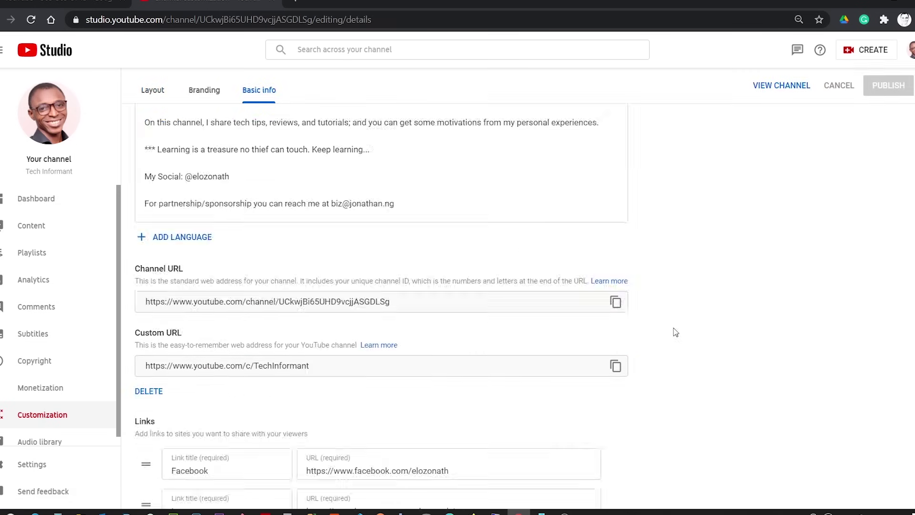
click(615, 295)
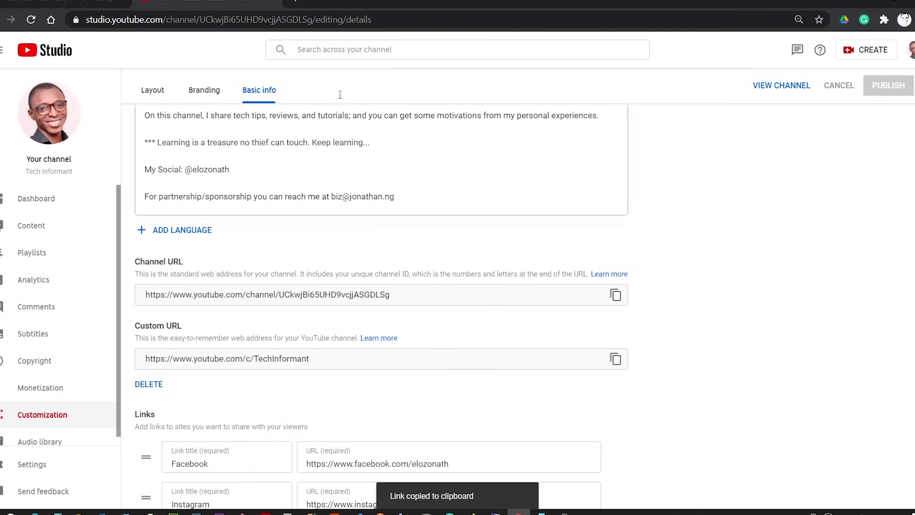
click(62, 4)
click(397, 291)
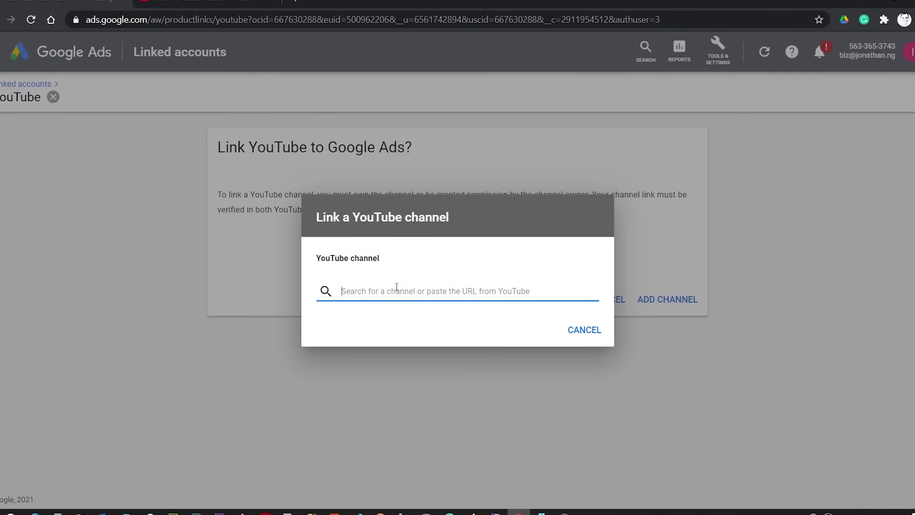
- Paste the channel URL to find Tech Informant and declare 'I own this channel'
key(ctrl+v)
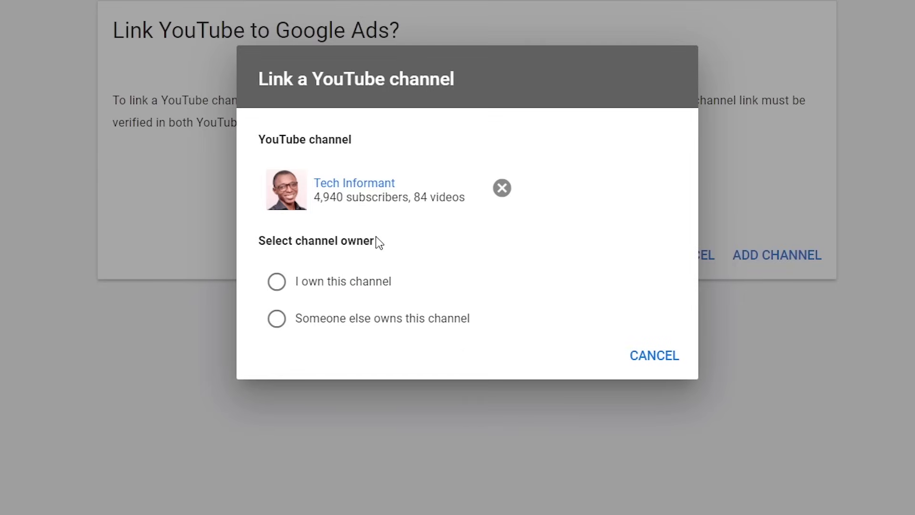
click(321, 283)
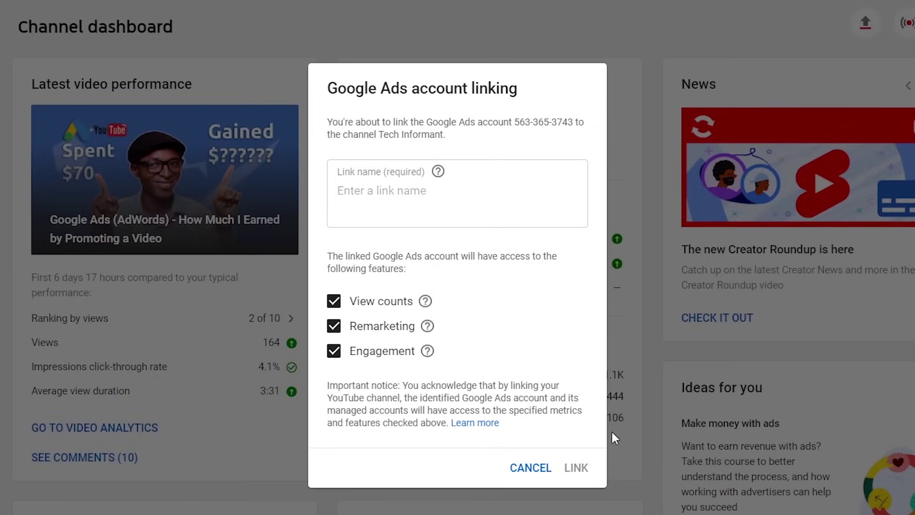
- Name the link 'Tech Informant' and confirm linking the Google Ads account to the channel
click(397, 188)
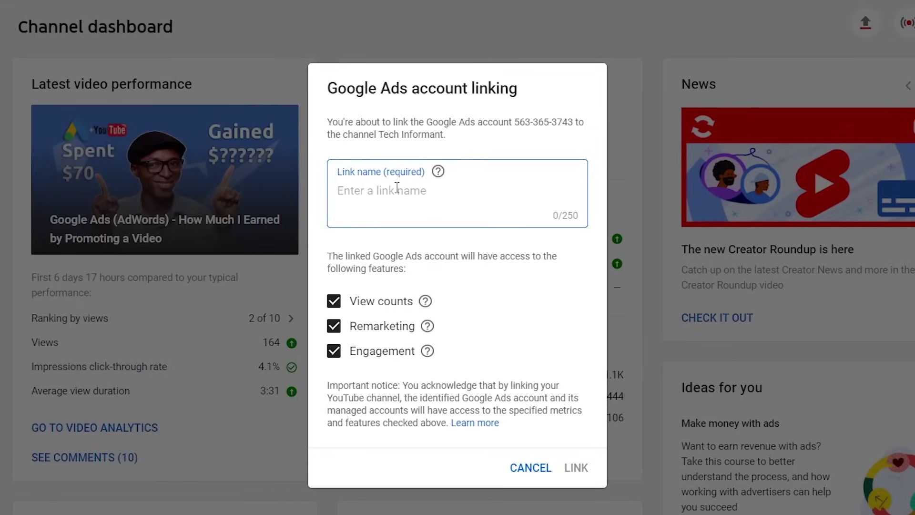
text(Tec)
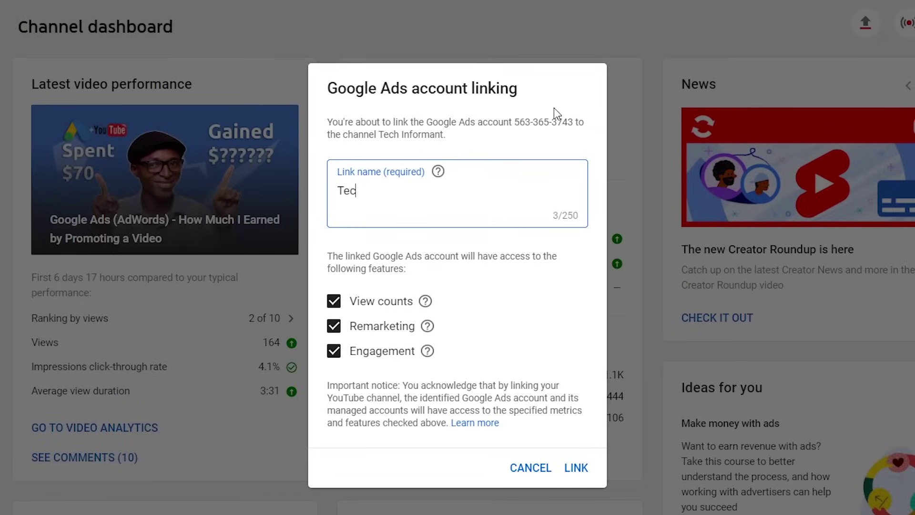
text(h Informant)
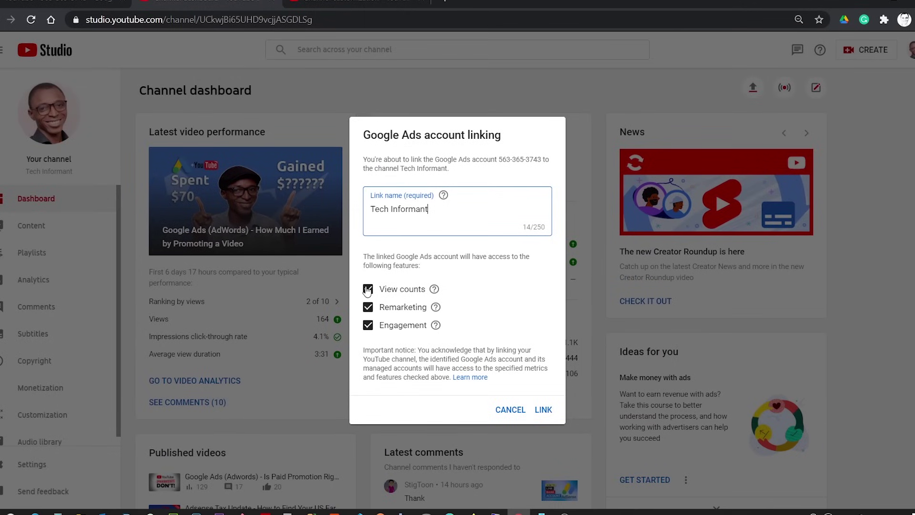
click(543, 410)
click(544, 410)
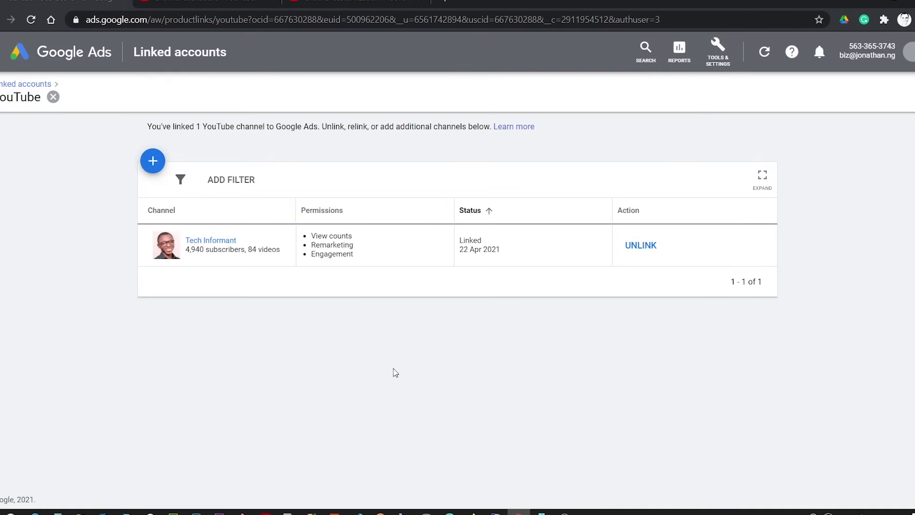
- Go back from Linked accounts to the campaigns overview
key(alt+Left)
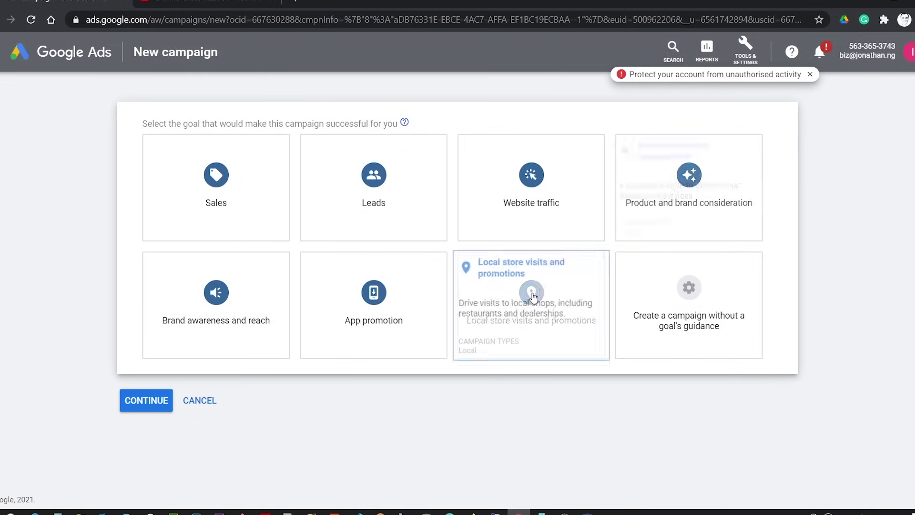
- Choose no goal guidance and the Video campaign type, keeping the Custom video subtype
click(682, 301)
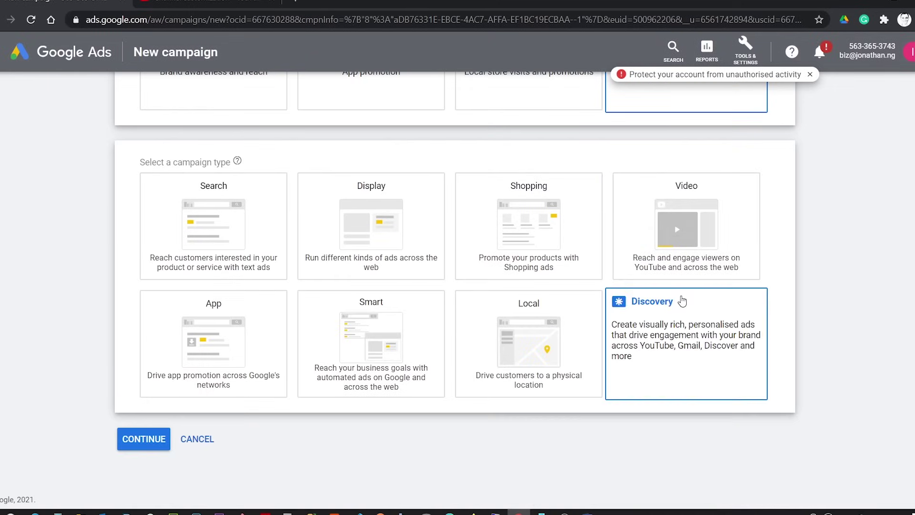
mouse_move(682, 229)
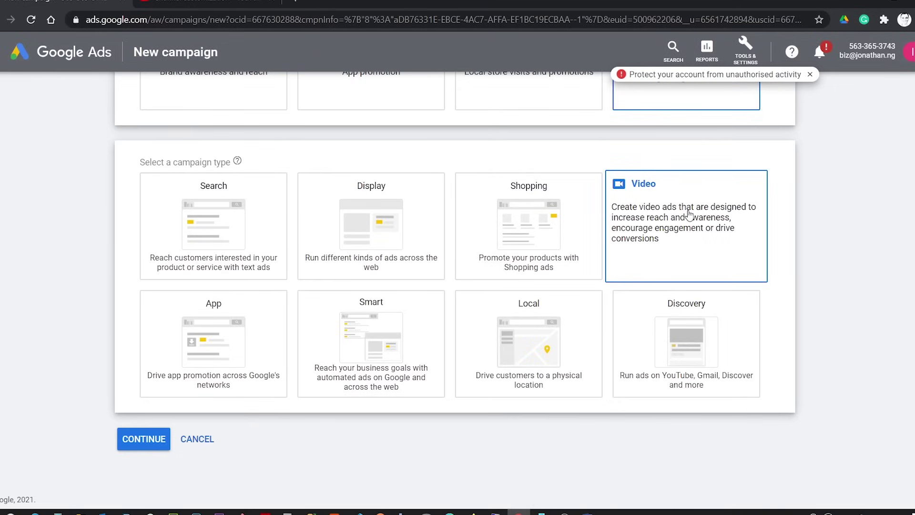
click(689, 214)
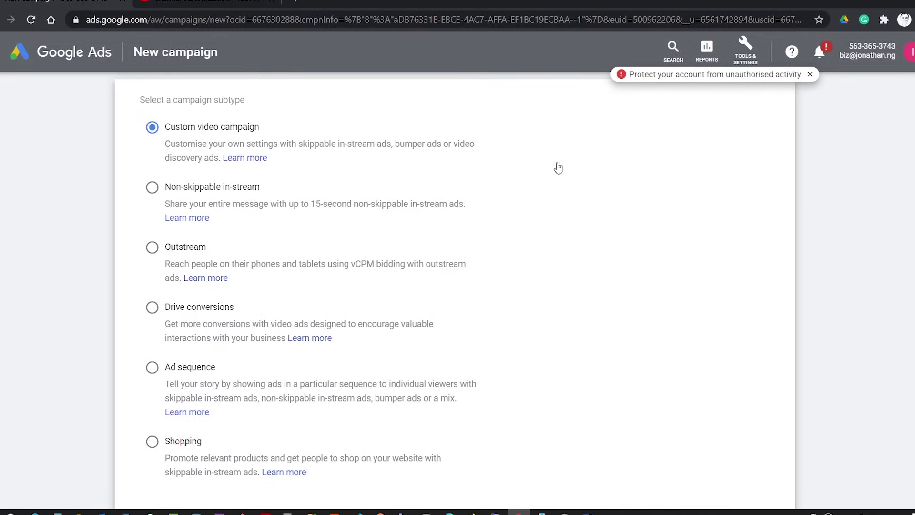
scroll(157, 334, down, 2)
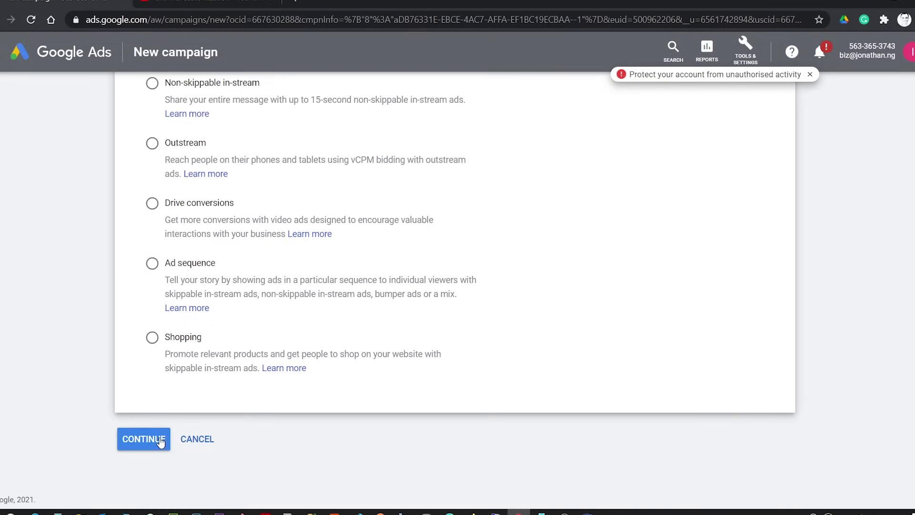
click(141, 439)
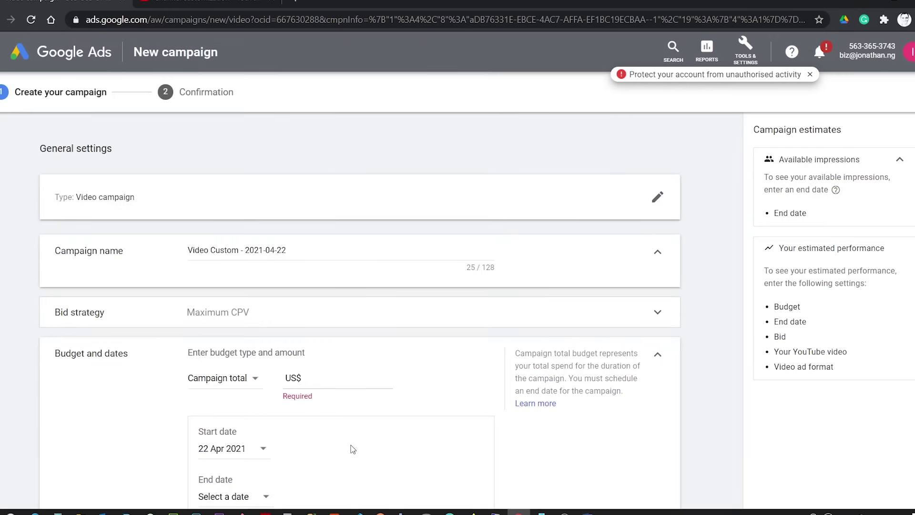
- Rename the campaign 'Video Discovery Campaign - Nigeria' and keep Maximum CPV bidding
triple_click(368, 250)
text(Video Discovery Campaign - Nigeria)
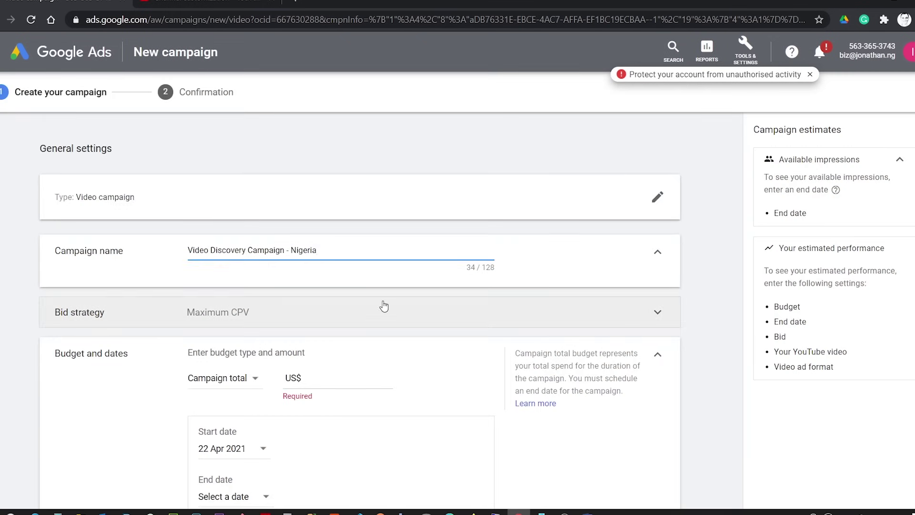
click(591, 324)
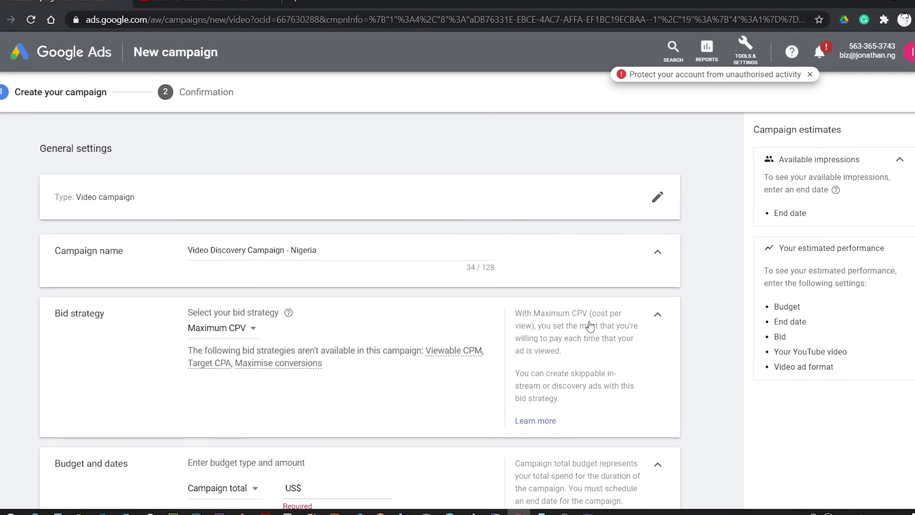
click(224, 328)
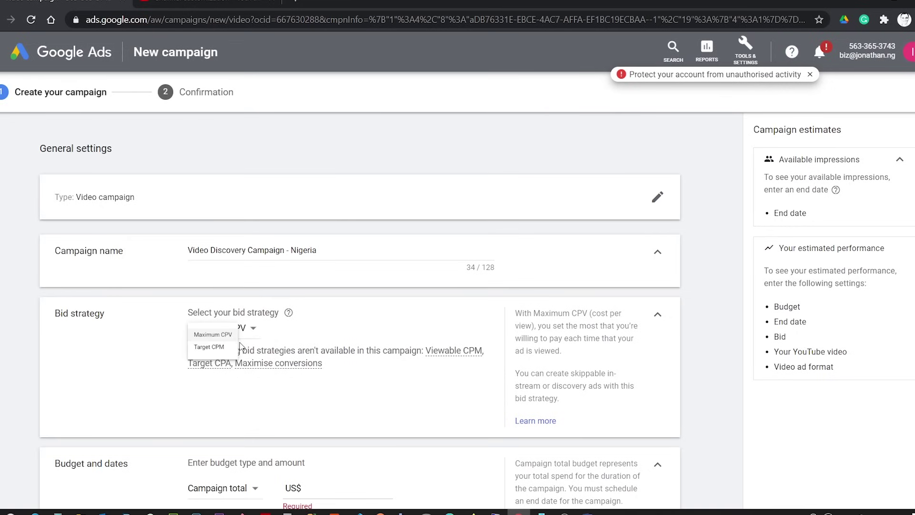
click(241, 346)
- Set a daily budget of US$3.00
scroll(694, 307, down, 2)
scroll(694, 308, down, 3)
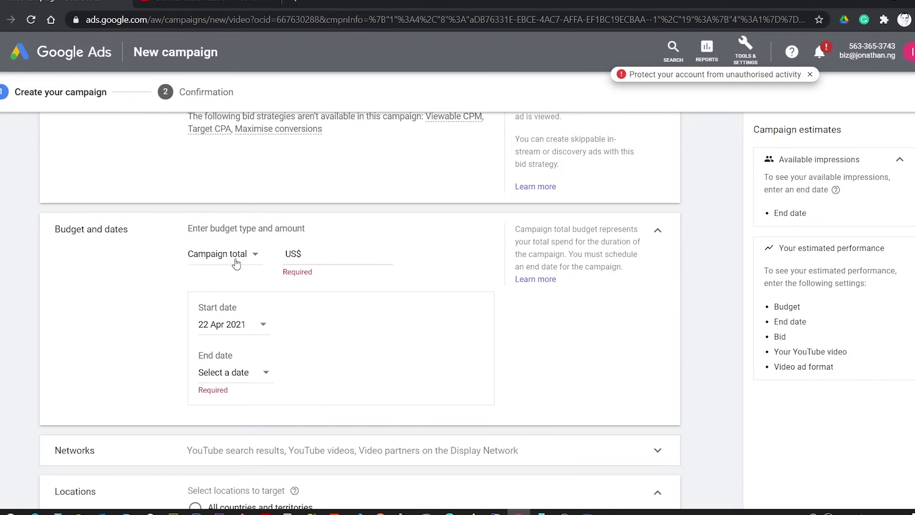
click(253, 257)
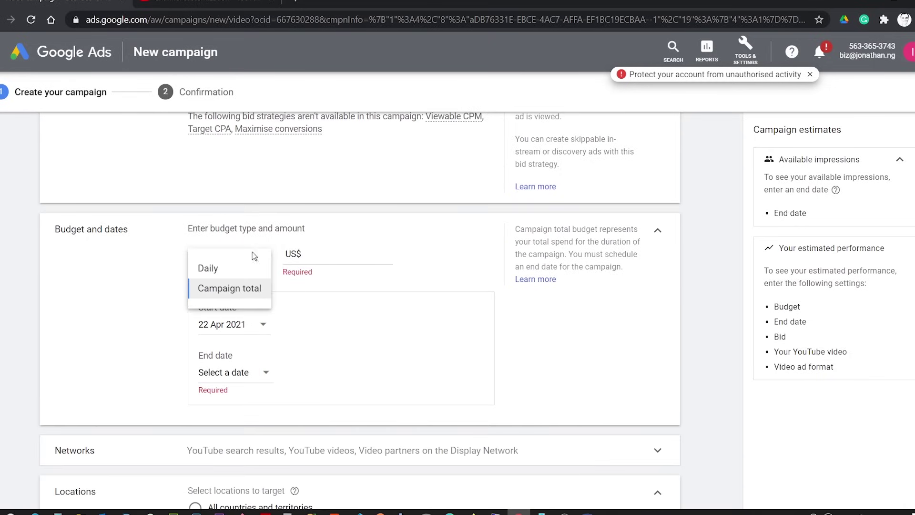
click(210, 268)
click(325, 256)
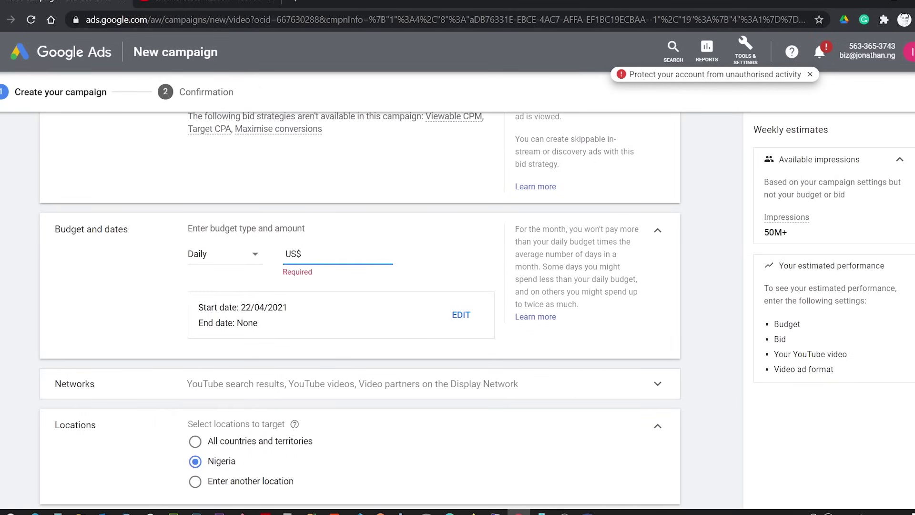
text(3)
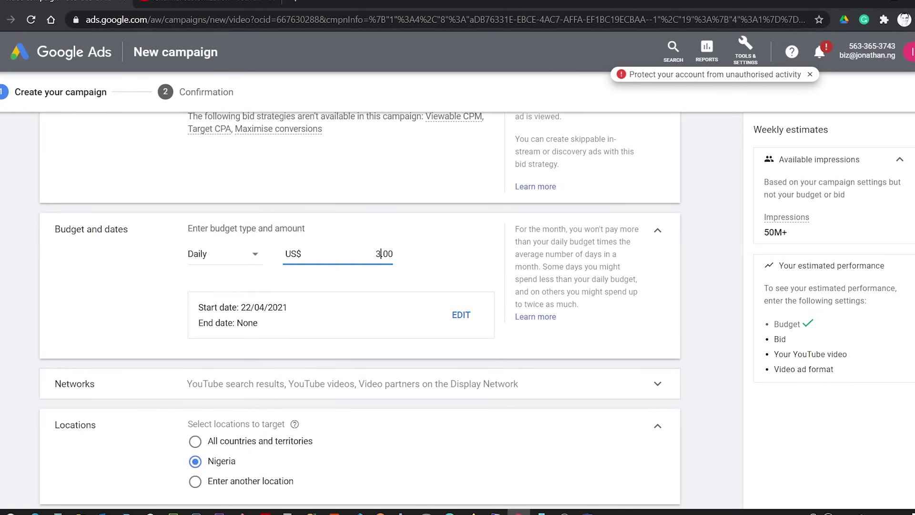
- Set the campaign end date to 5 May 2021 and expand the Networks options
click(461, 315)
click(280, 398)
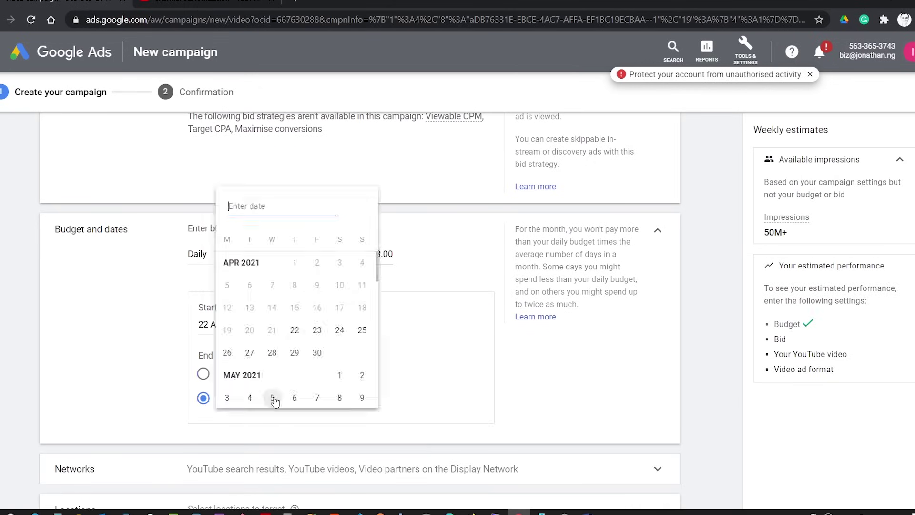
click(272, 399)
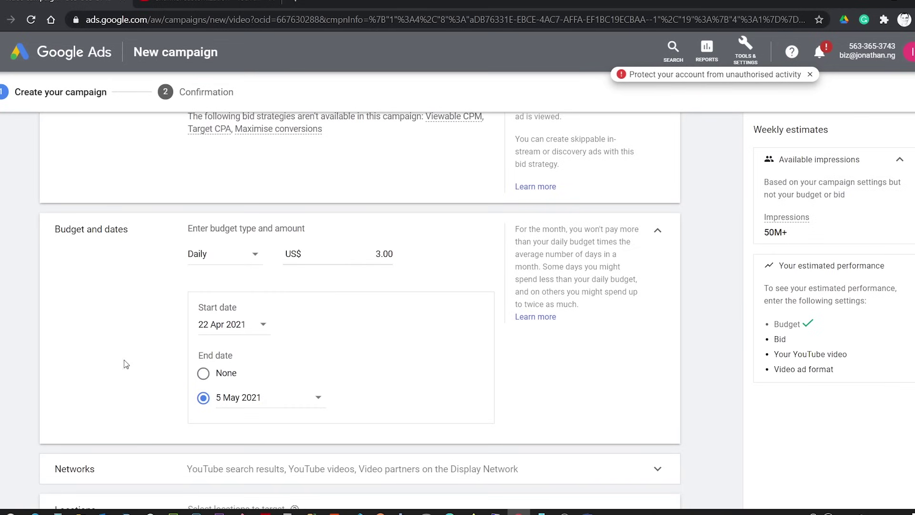
scroll(672, 176, down, 7)
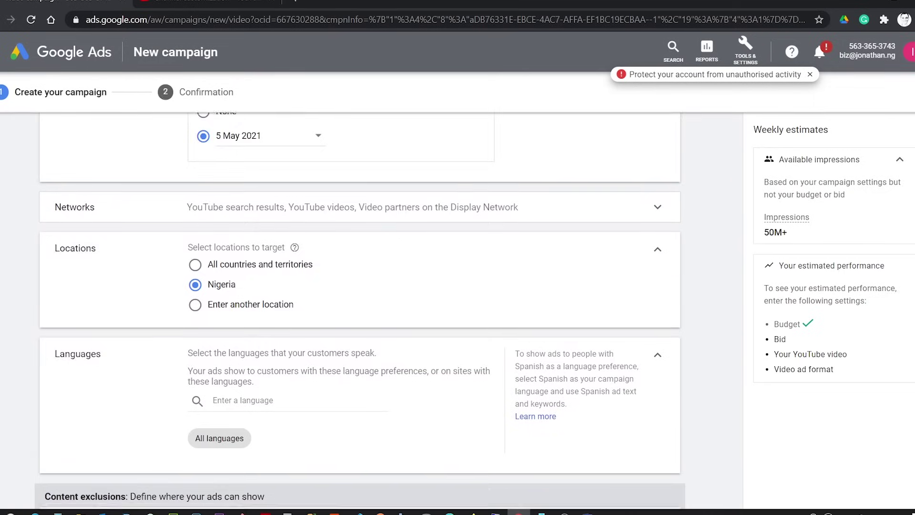
click(659, 146)
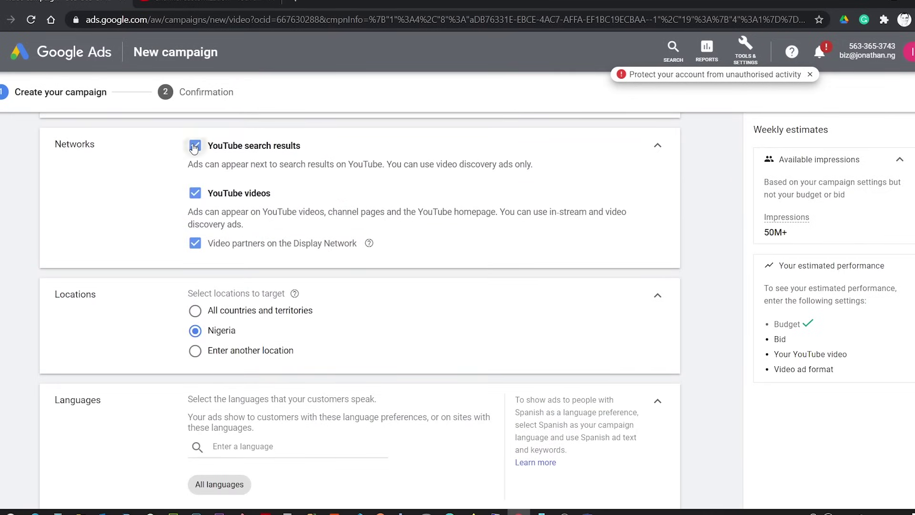
- Untick YouTube search results and Video partners so ads run only on YouTube videos
click(195, 145)
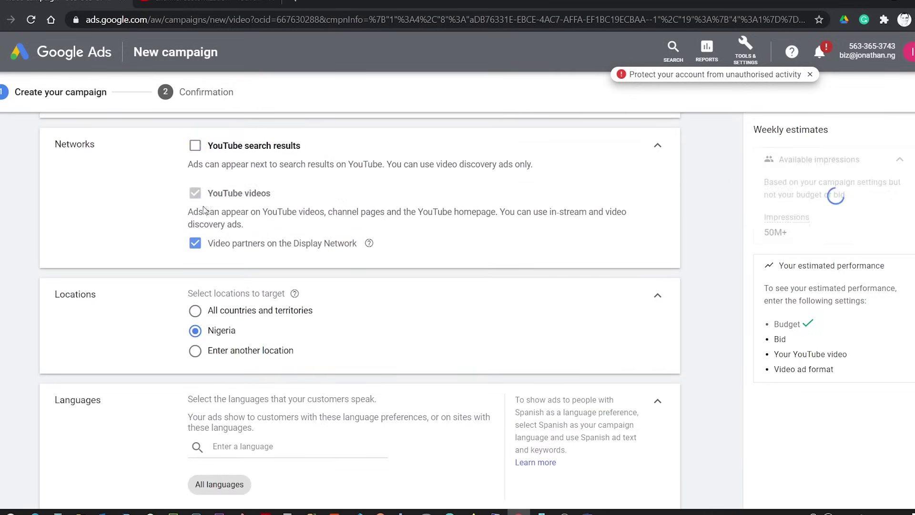
click(195, 245)
scroll(225, 196, down, 3)
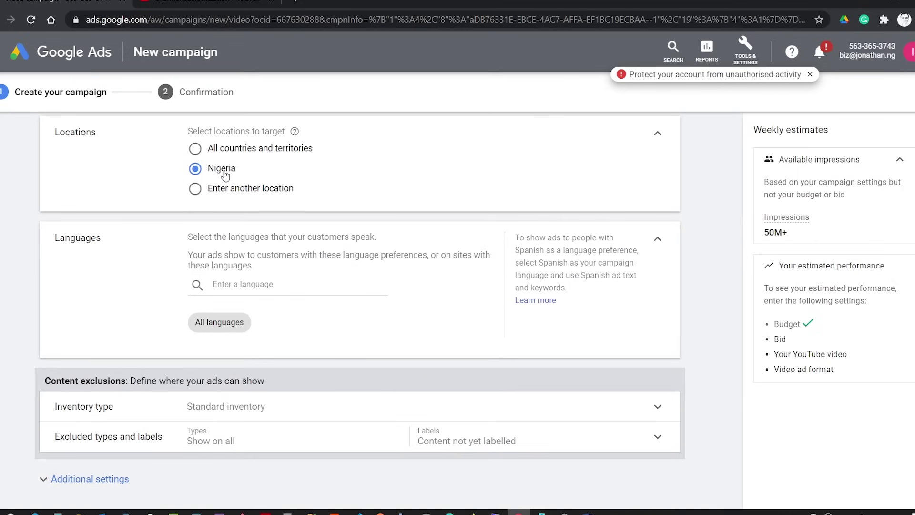
- Target English as the only language, then expand Inventory type
click(285, 285)
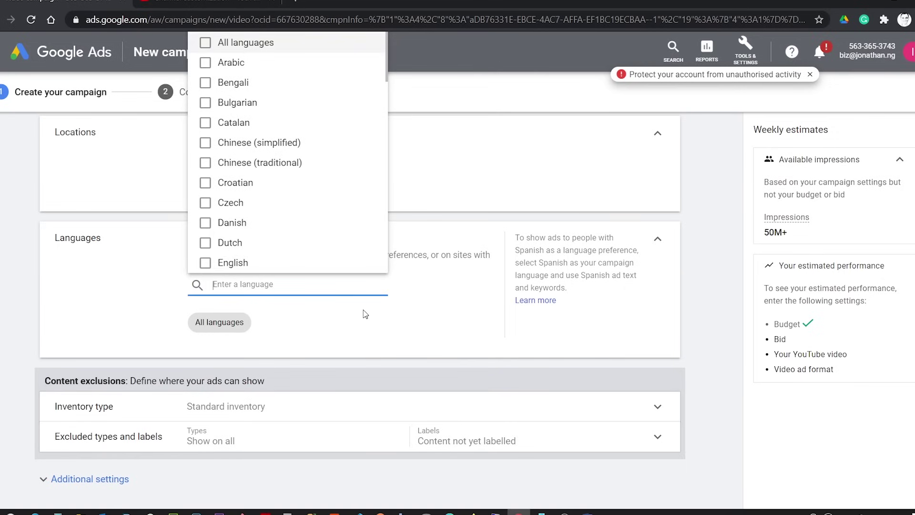
click(205, 265)
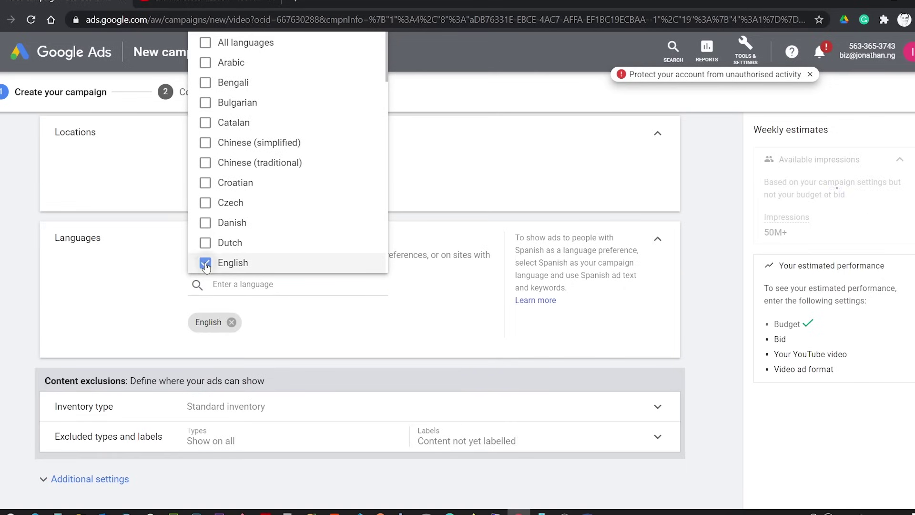
click(148, 309)
scroll(709, 236, down, 5)
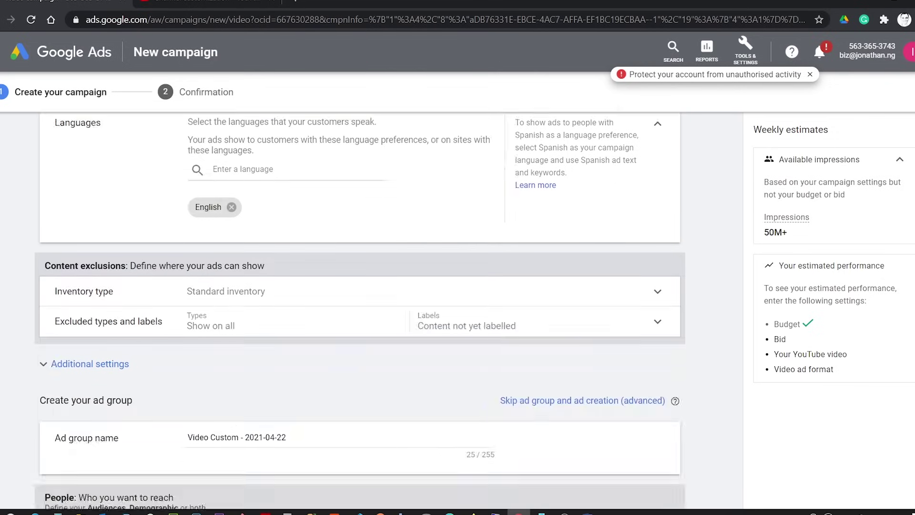
click(658, 169)
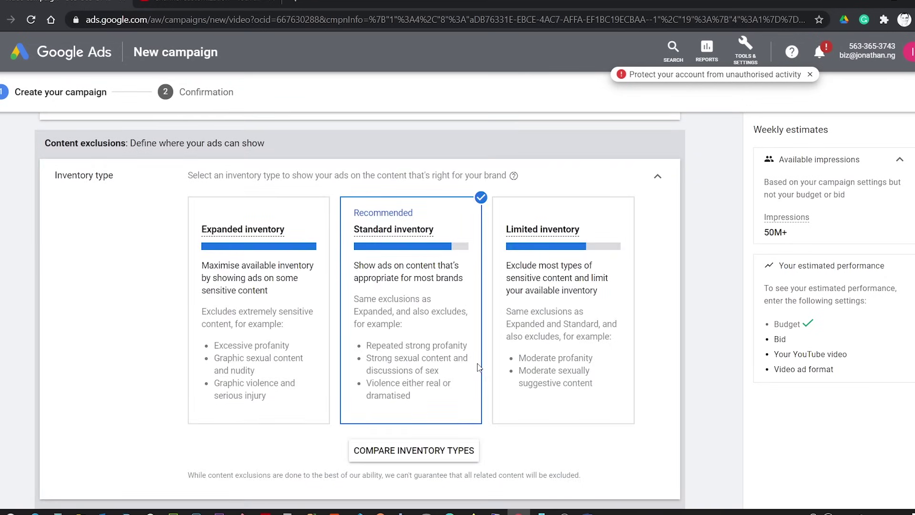
- Switch the campaign to Expanded inventory
click(241, 282)
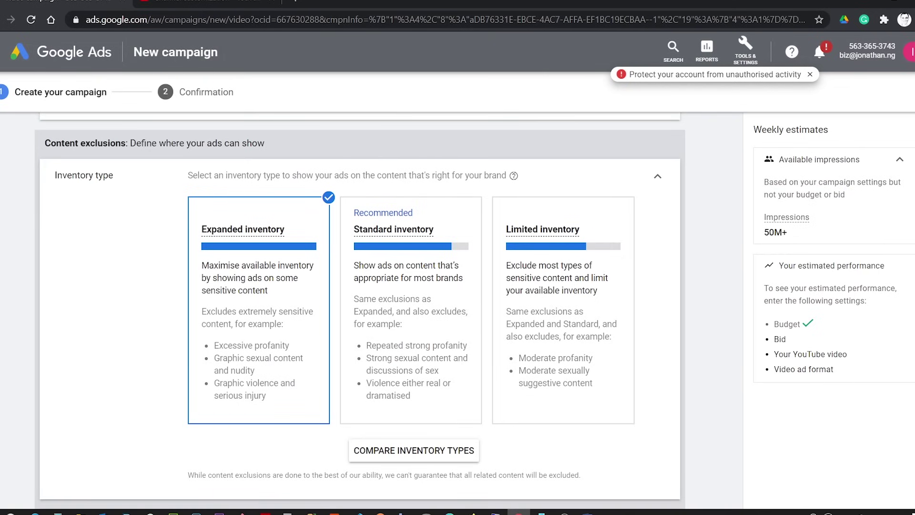
scroll(358, 310, down, 5)
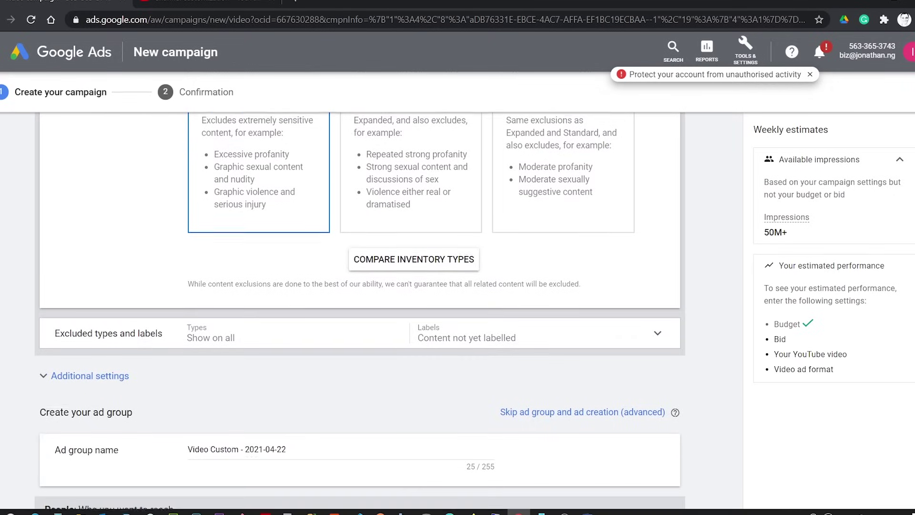
scroll(357, 310, down, 2)
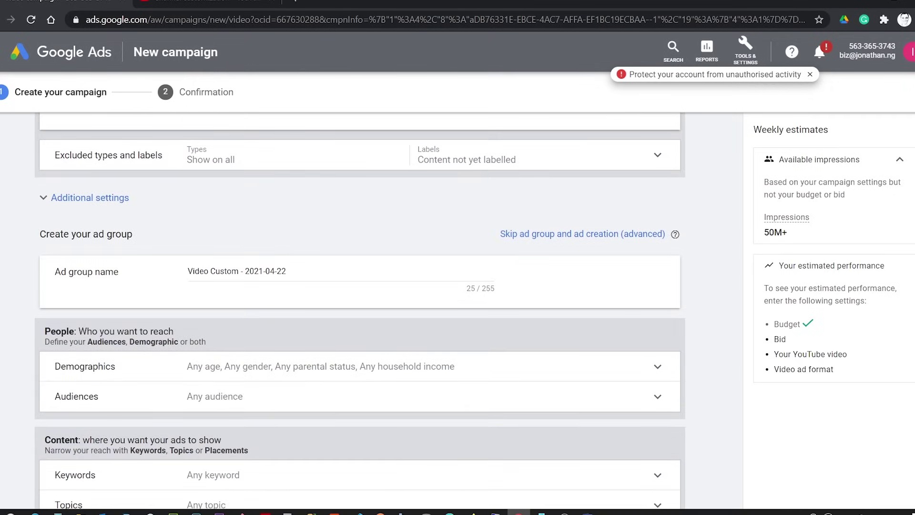
- Exclude embedded YouTube and live streaming videos, and stop excluding content not yet labelled
click(661, 154)
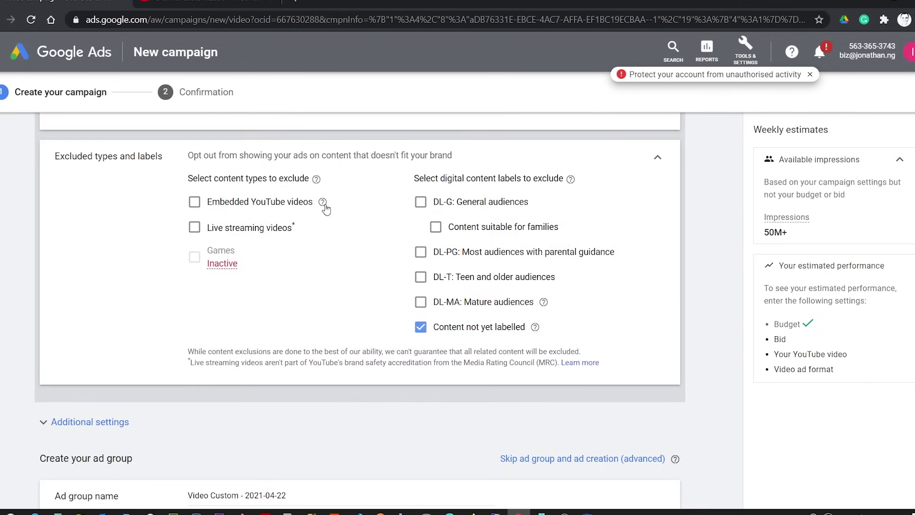
click(195, 202)
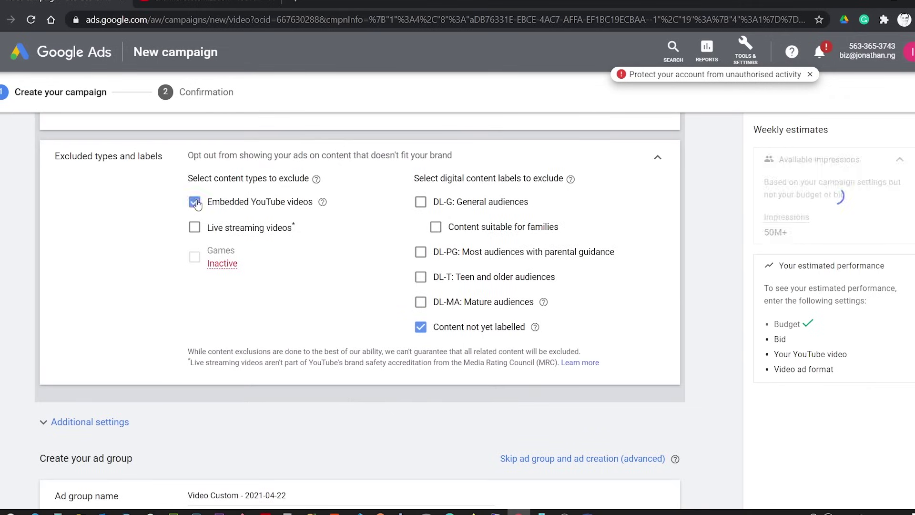
click(194, 229)
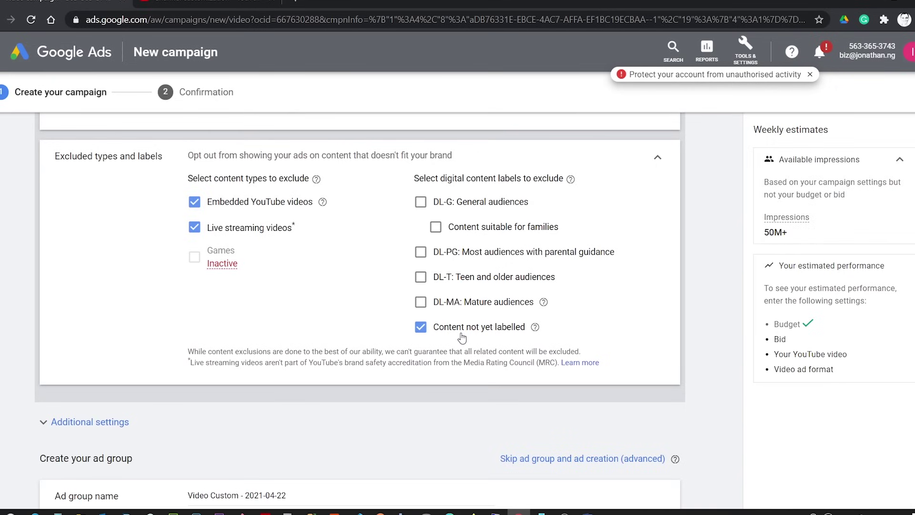
click(421, 328)
scroll(305, 236, down, 5)
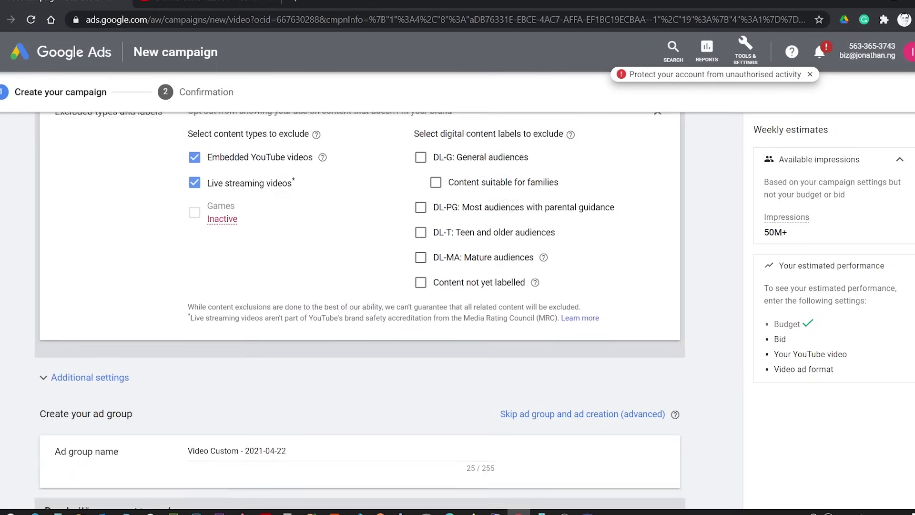
scroll(351, 238, down, 1)
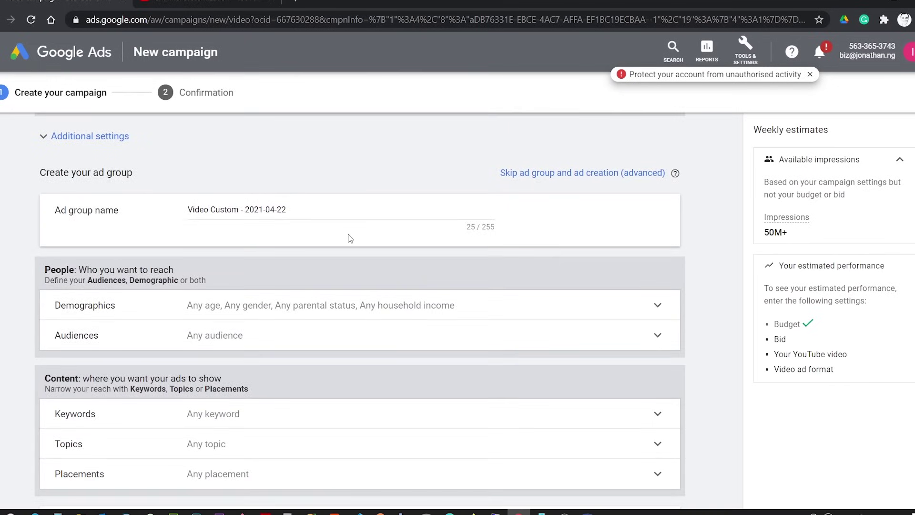
click(75, 142)
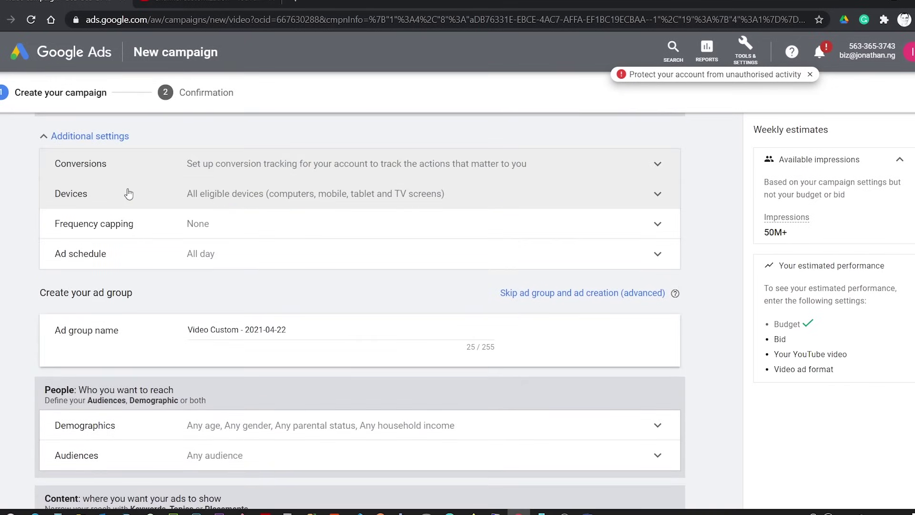
- Use specific device targeting with TV screens unticked
click(547, 195)
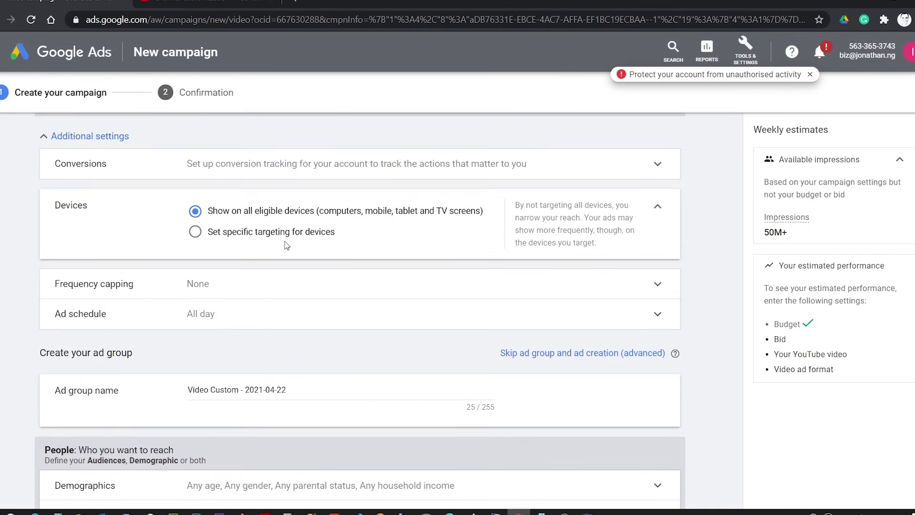
click(260, 232)
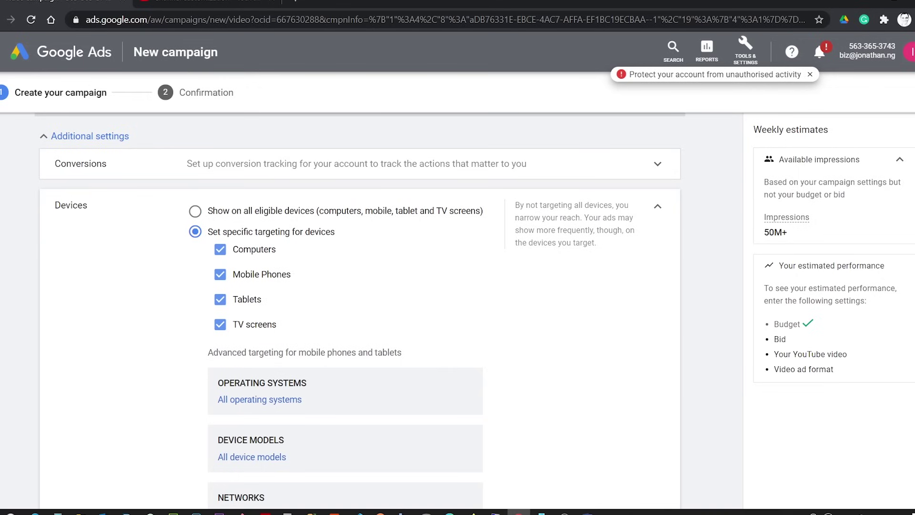
scroll(362, 310, down, 1)
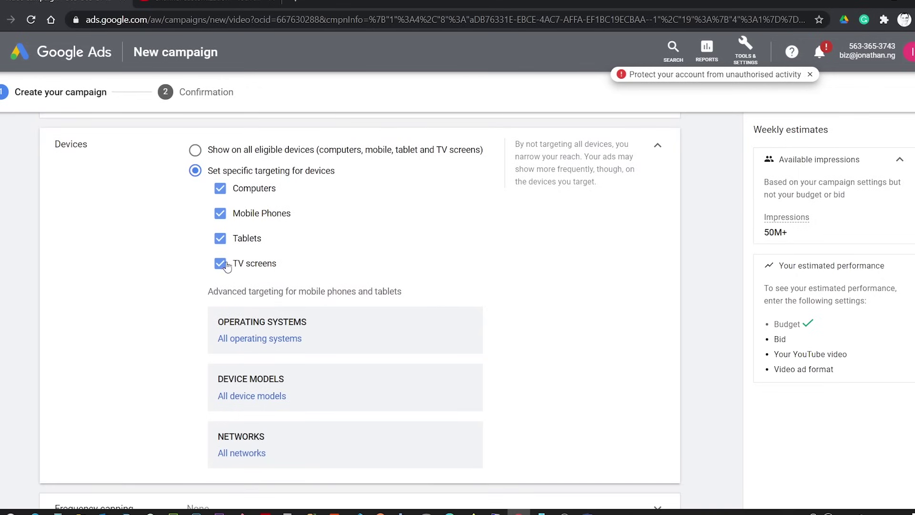
click(221, 265)
- Cap view frequency at 1 view per day per user
scroll(361, 312, down, 4)
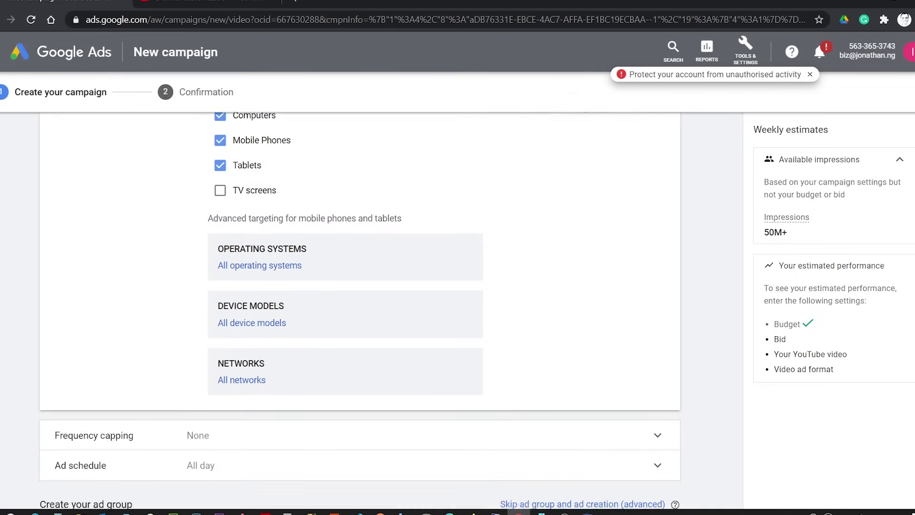
scroll(670, 172, down, 2)
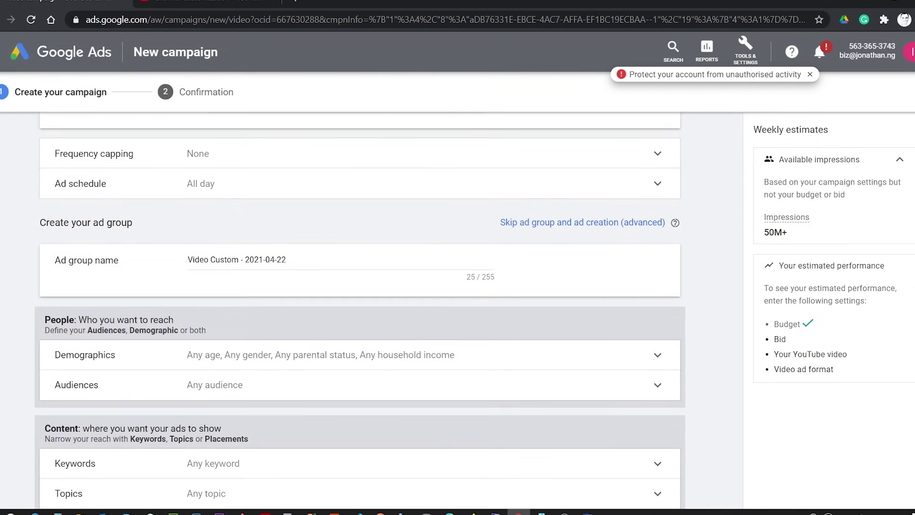
click(658, 153)
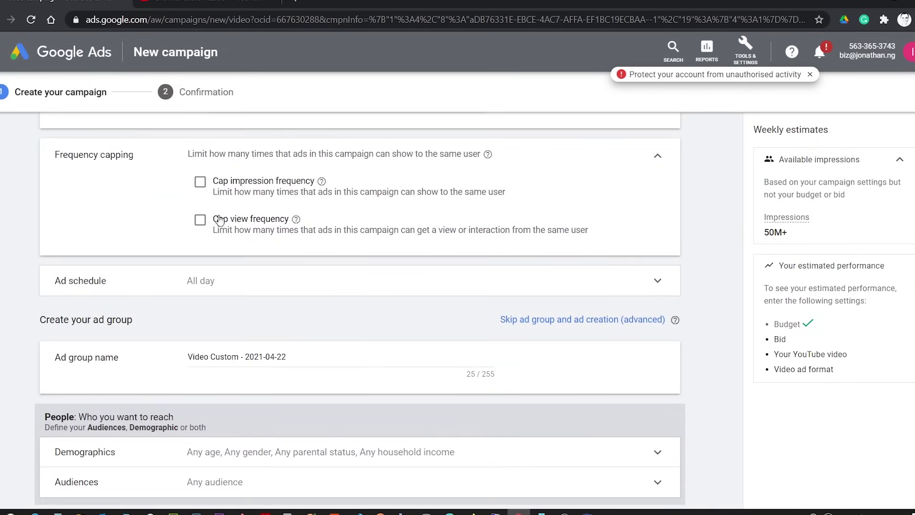
click(201, 221)
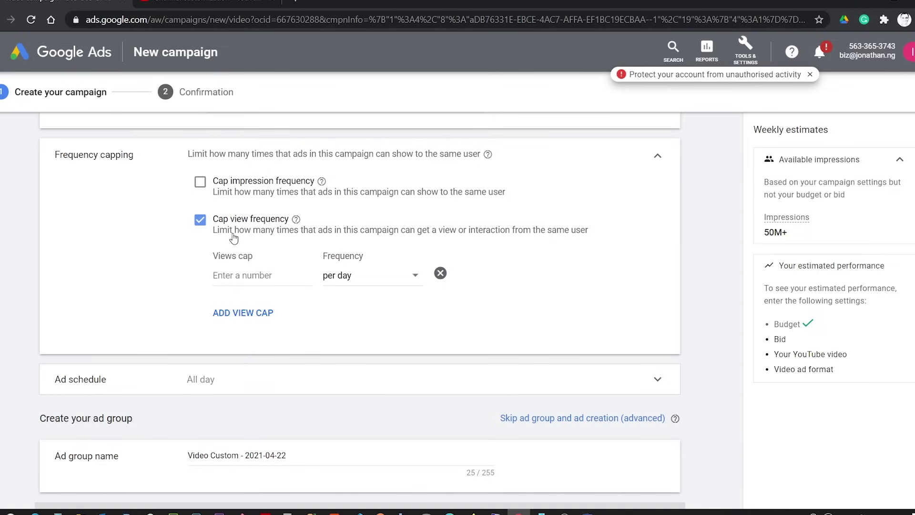
click(267, 276)
text(1)
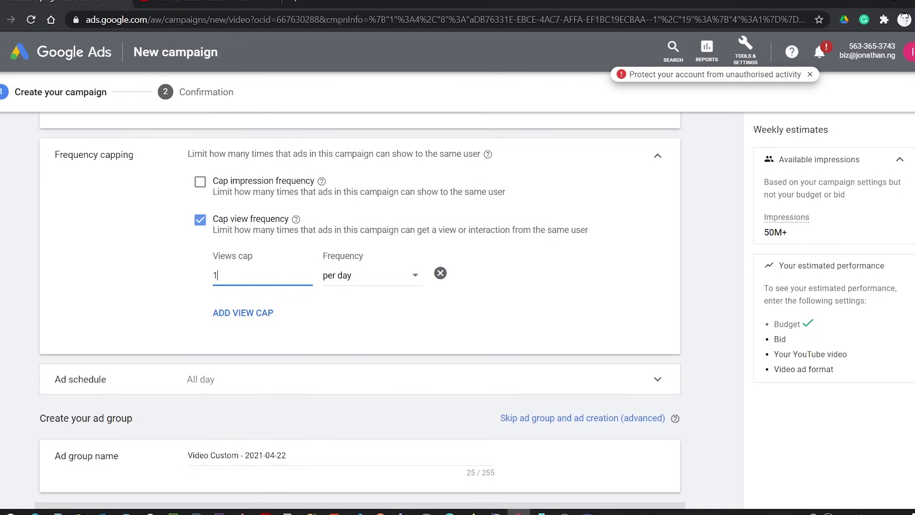
scroll(360, 310, down, 5)
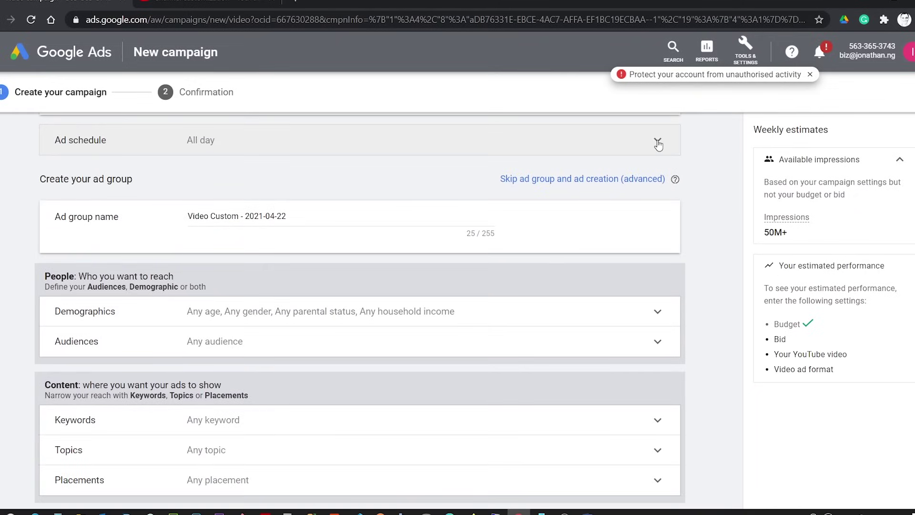
click(658, 142)
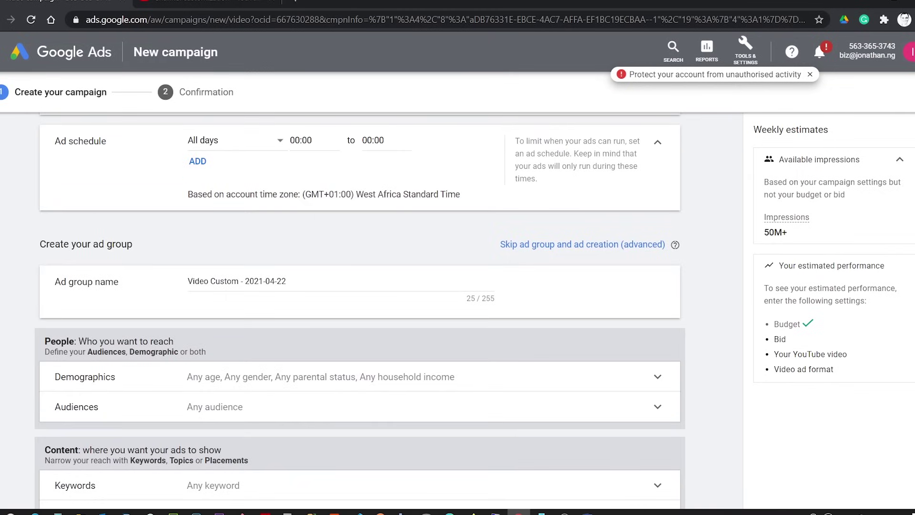
- Rename the ad group to 'General Audience'
scroll(707, 487, down, 1)
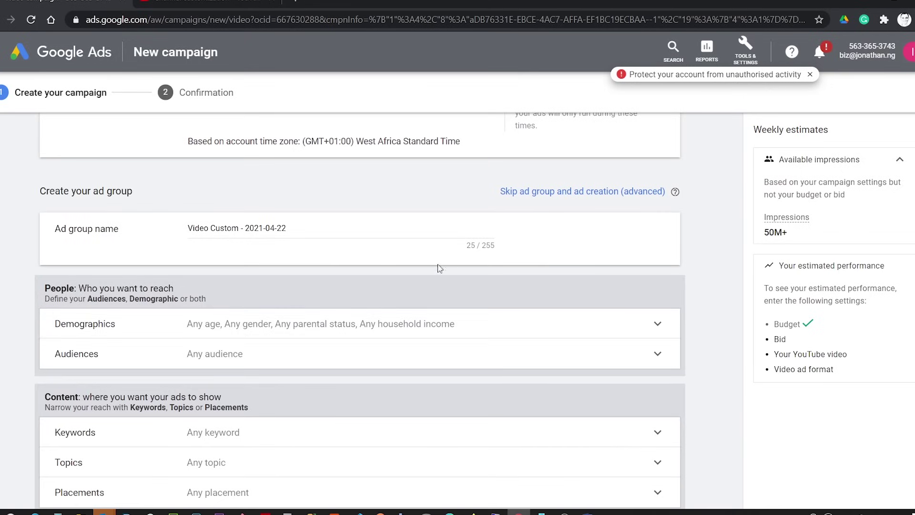
drag(295, 227, 173, 230)
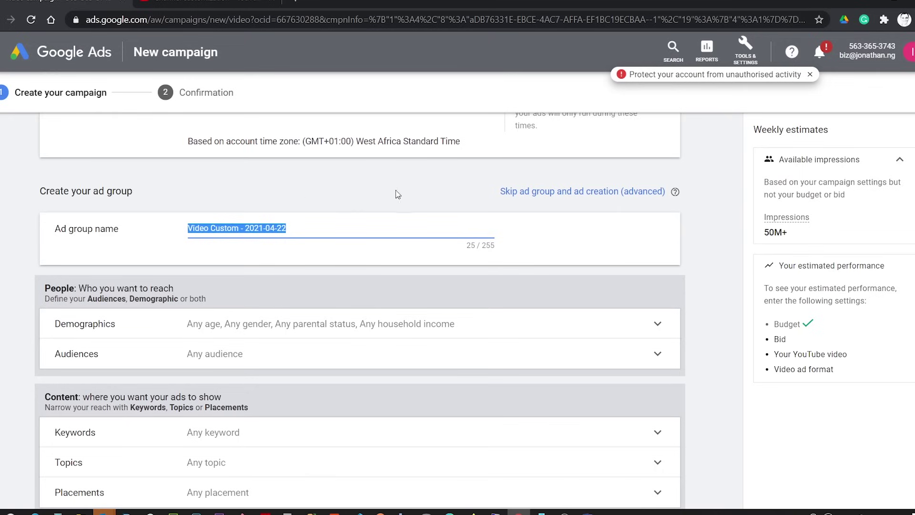
text(General Audience)
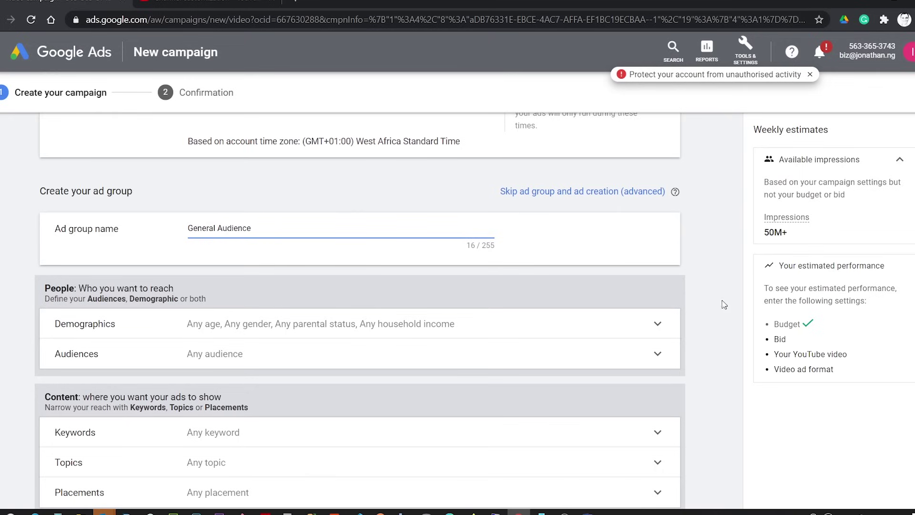
- Exclude unknown gender, ages 65+ and 55-64, and unknown age from demographic targeting
scroll(725, 305, down, 3)
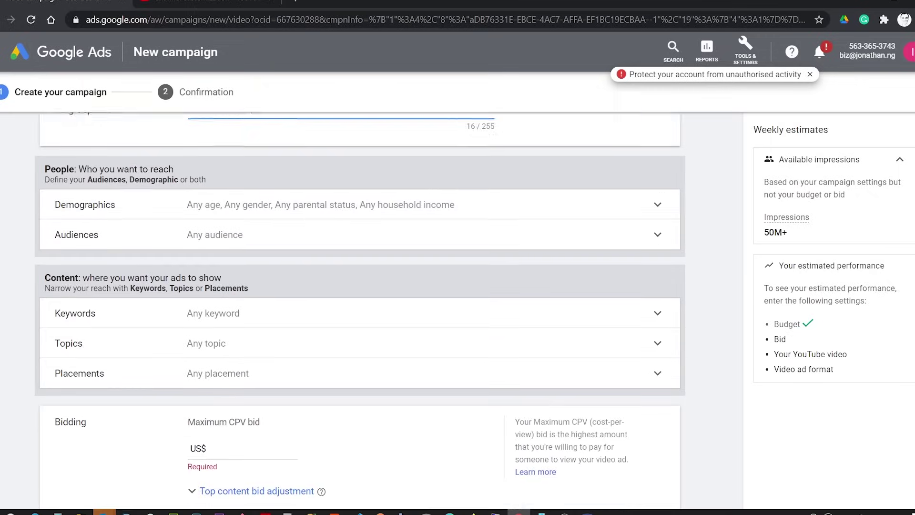
click(658, 173)
click(75, 306)
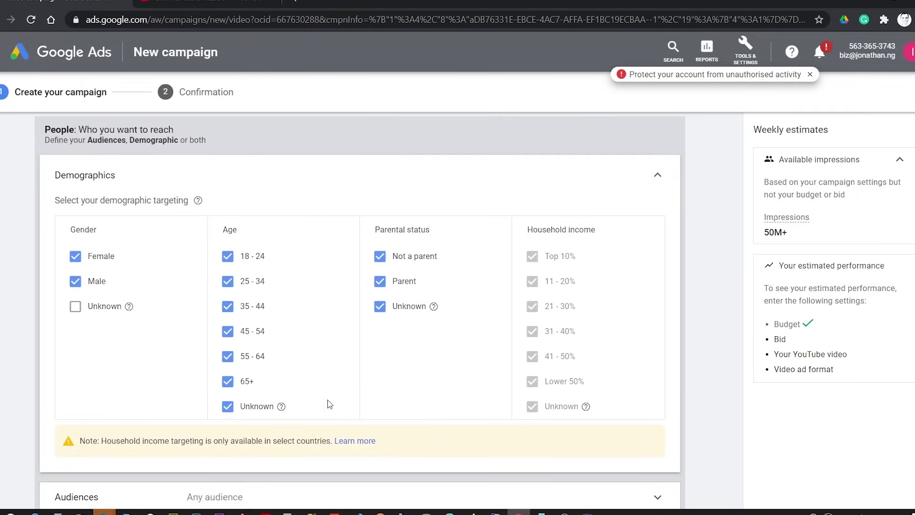
click(228, 381)
click(228, 356)
click(228, 406)
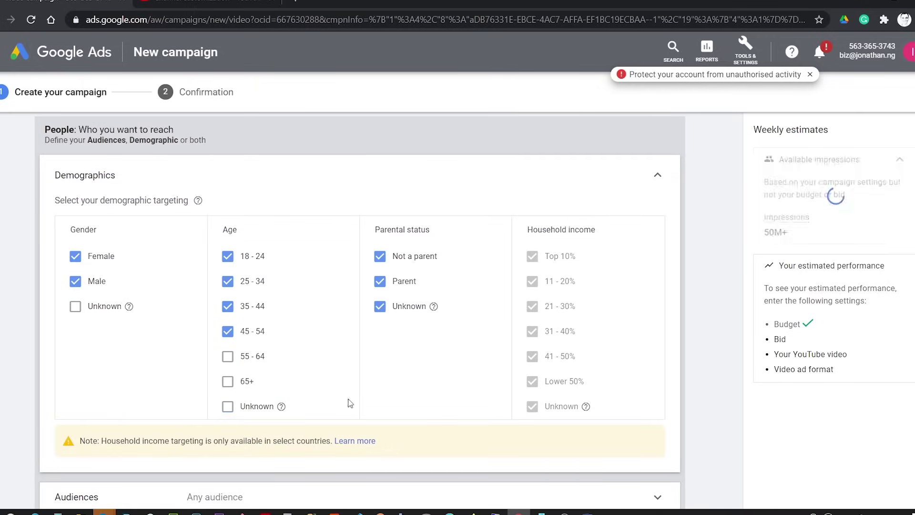
click(658, 175)
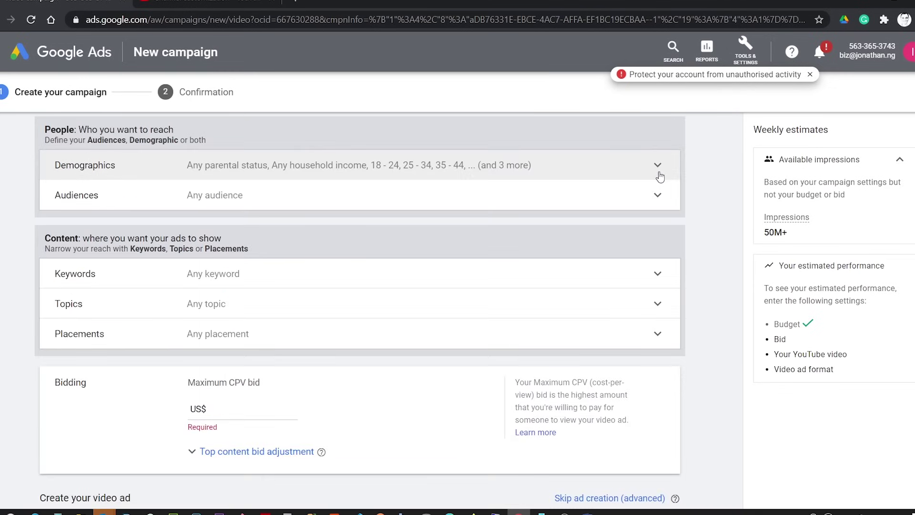
- Set the maximum CPV bid to US$0.02
scroll(613, 447, down, 3)
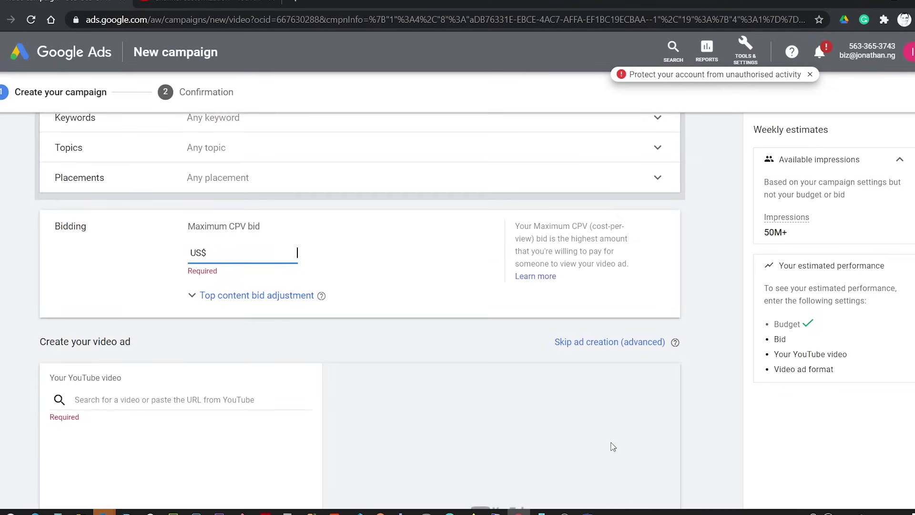
text(0.00)
key(BackSpace)
text(2)
click(696, 308)
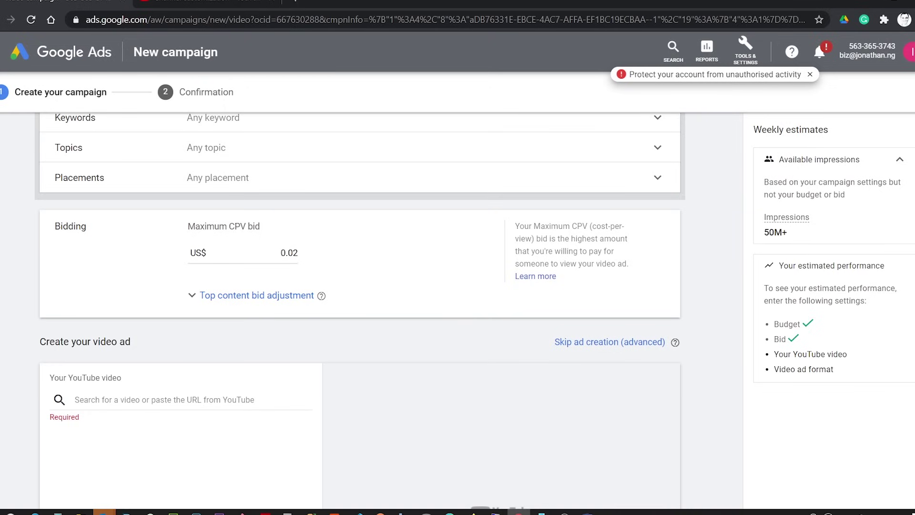
- Copy the newest video's shareable link from YouTube Studio
scroll(358, 310, down, 4)
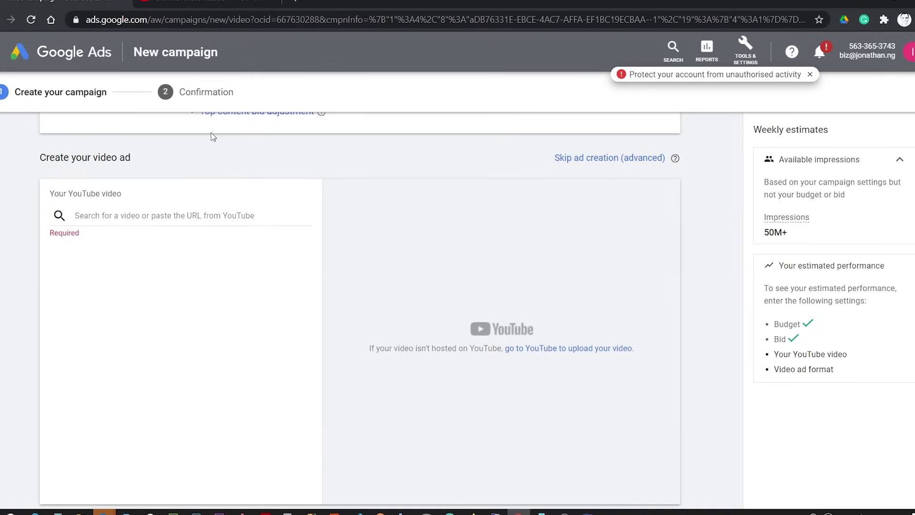
click(205, 3)
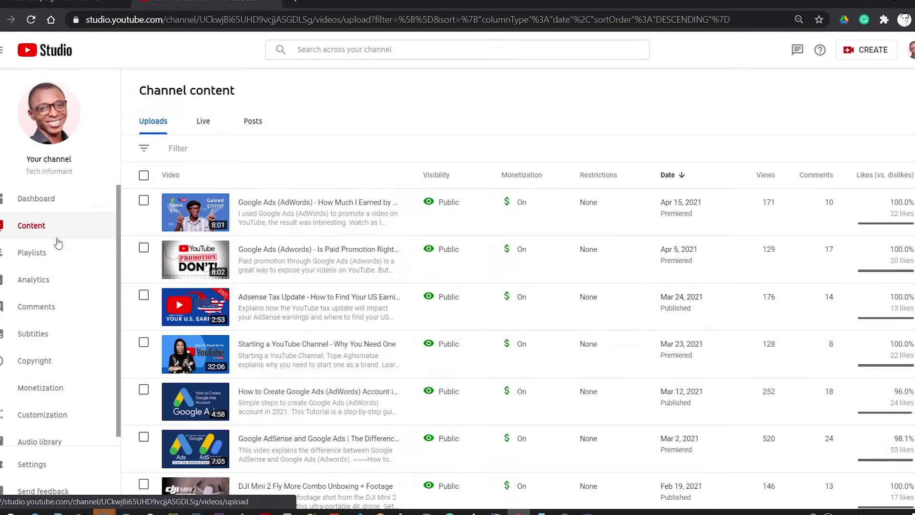
mouse_move(220, 213)
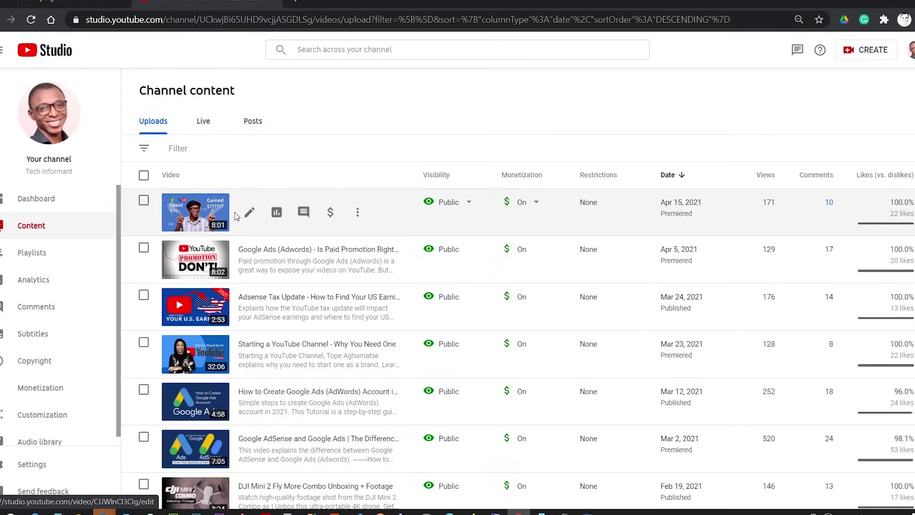
click(358, 212)
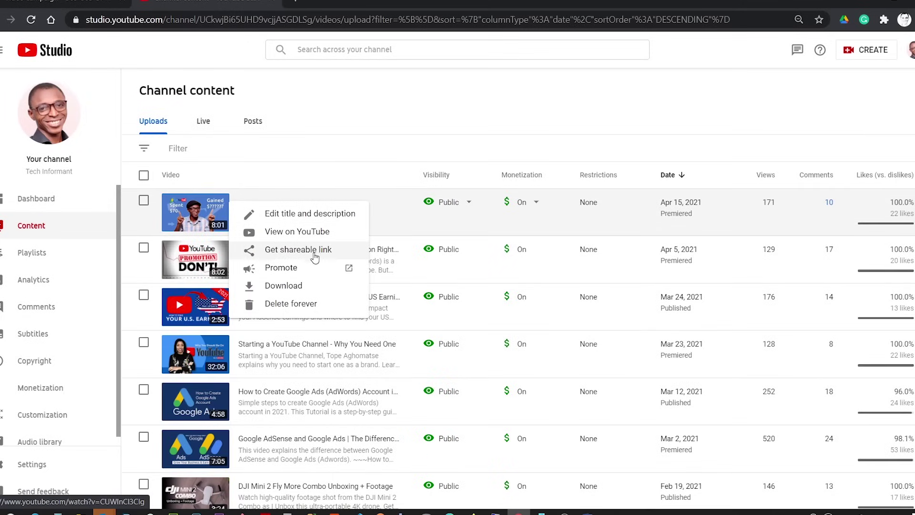
click(312, 250)
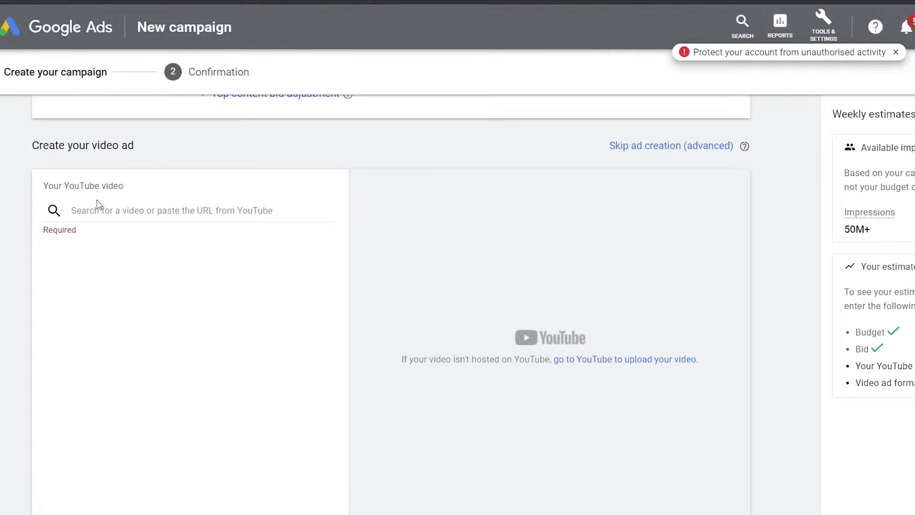
- Paste the video link, pick the Video discovery ad format, and compare desktop and mobile previews
click(98, 209)
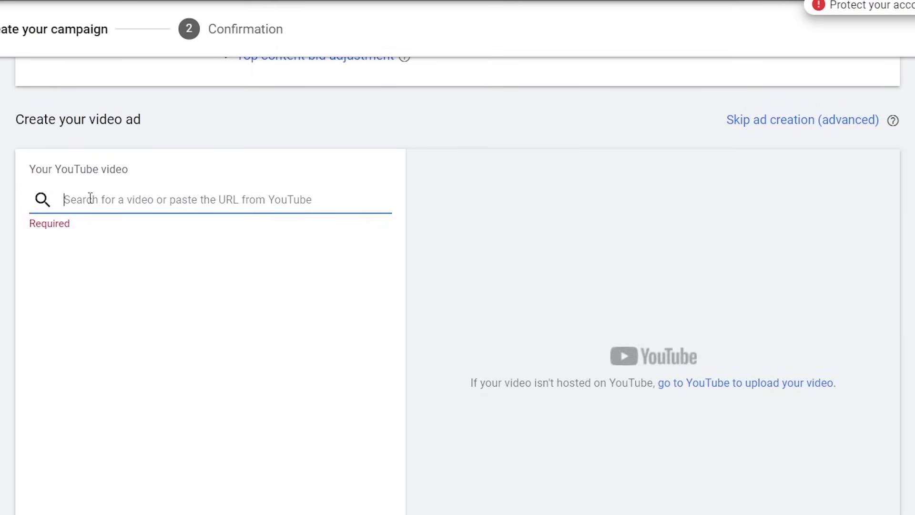
key(ctrl+v)
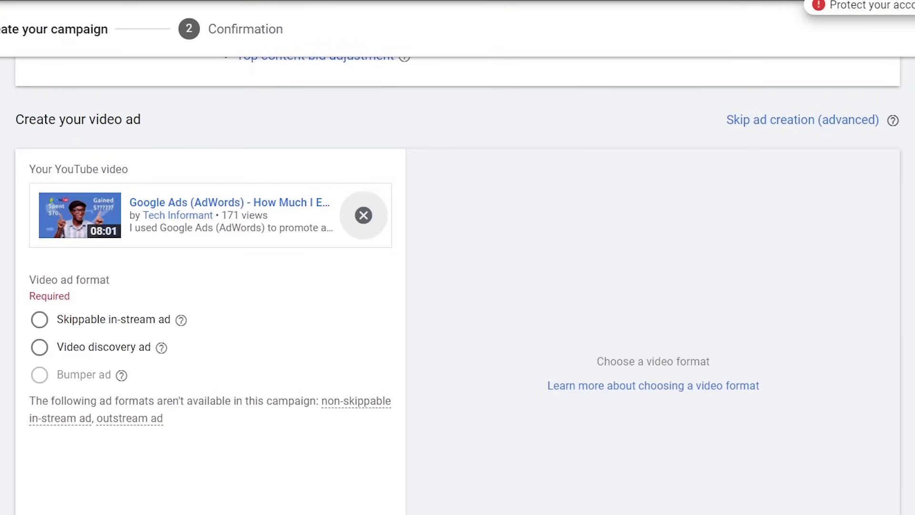
scroll(327, 382, down, 1)
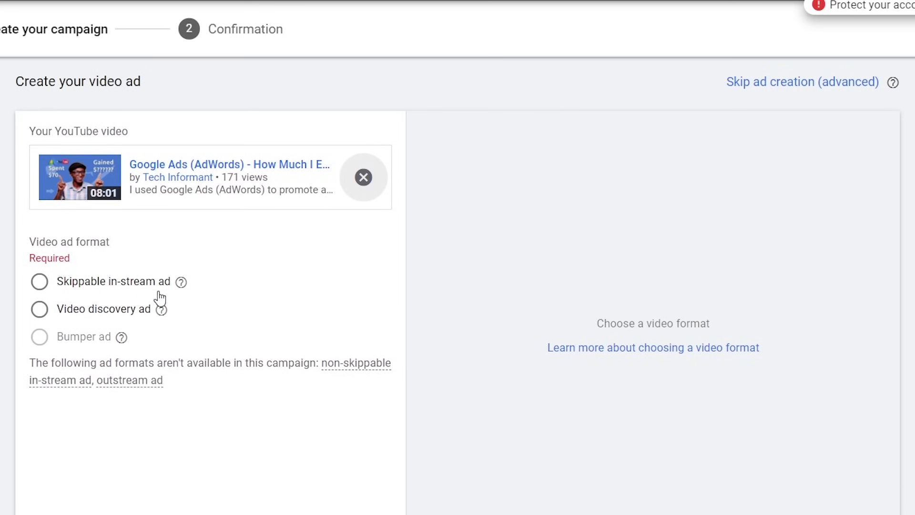
click(40, 309)
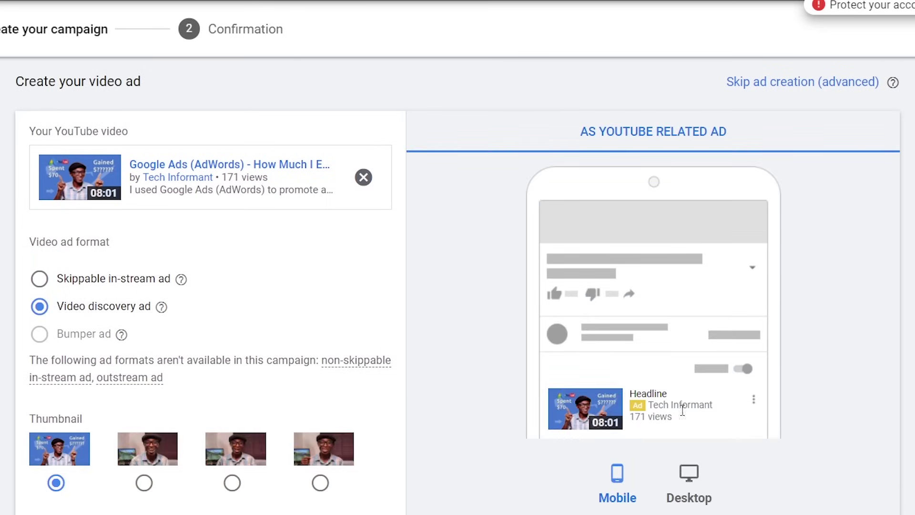
click(692, 477)
click(620, 469)
- Compare Skippable in-stream against Video discovery, settling on the Video discovery ad format
click(40, 278)
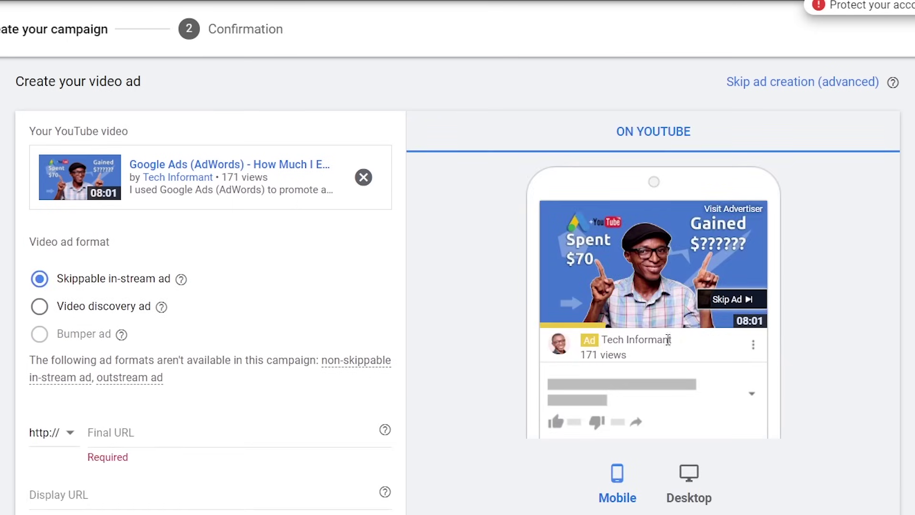
click(40, 307)
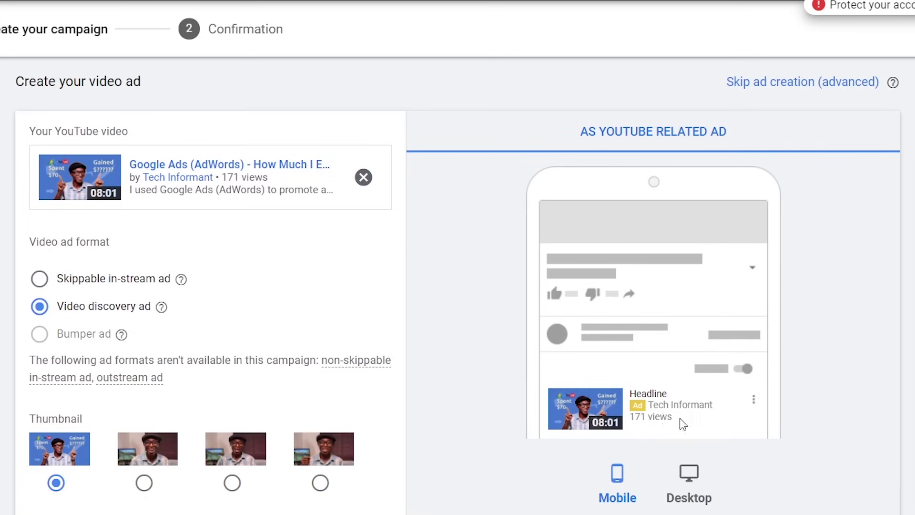
click(691, 479)
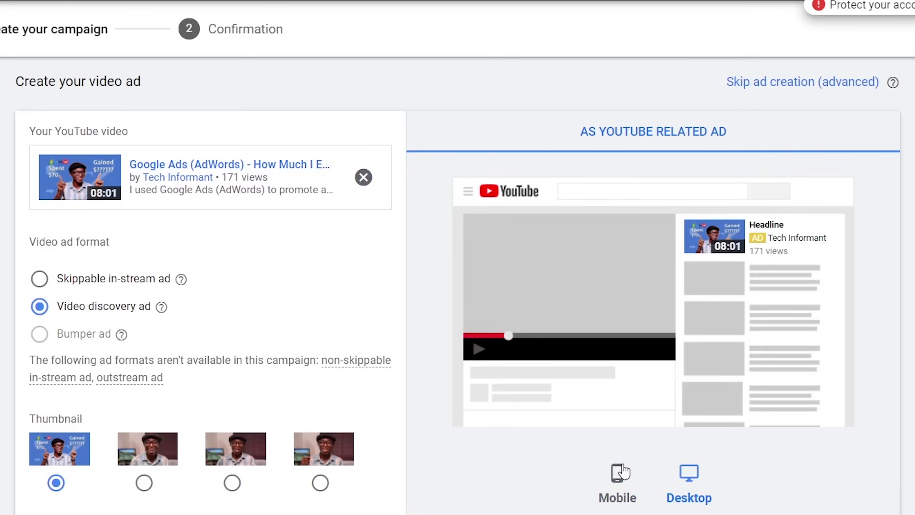
click(618, 475)
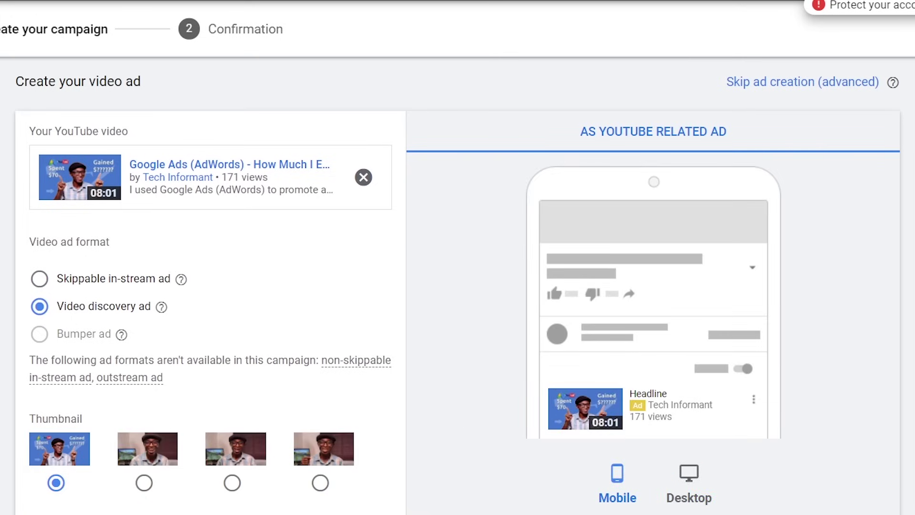
scroll(48, 459, down, 2)
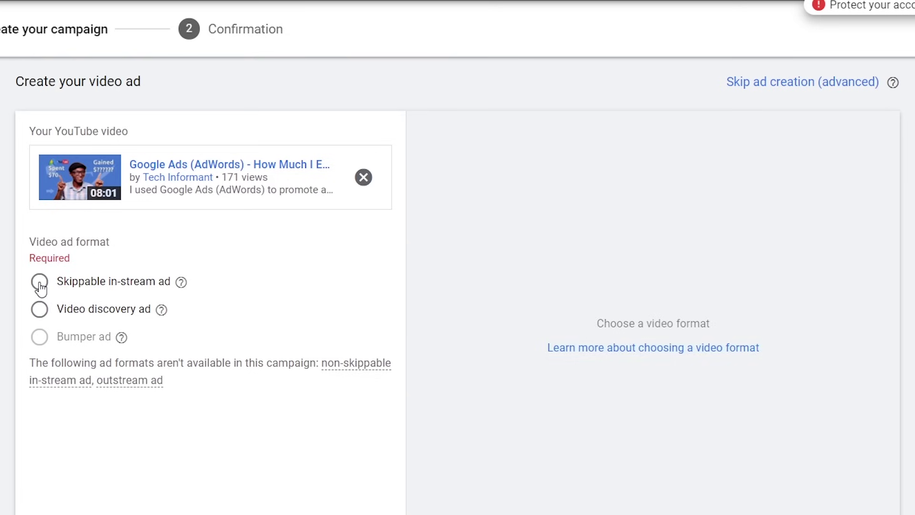
click(40, 279)
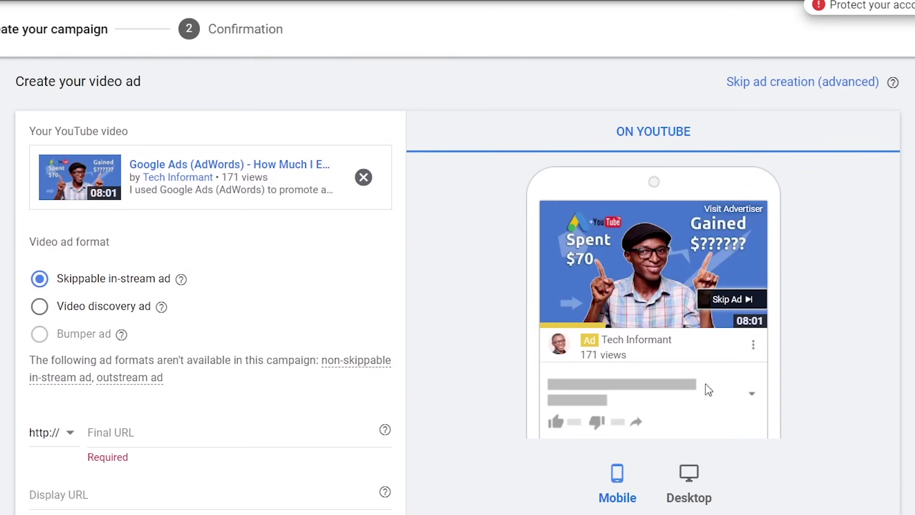
click(39, 306)
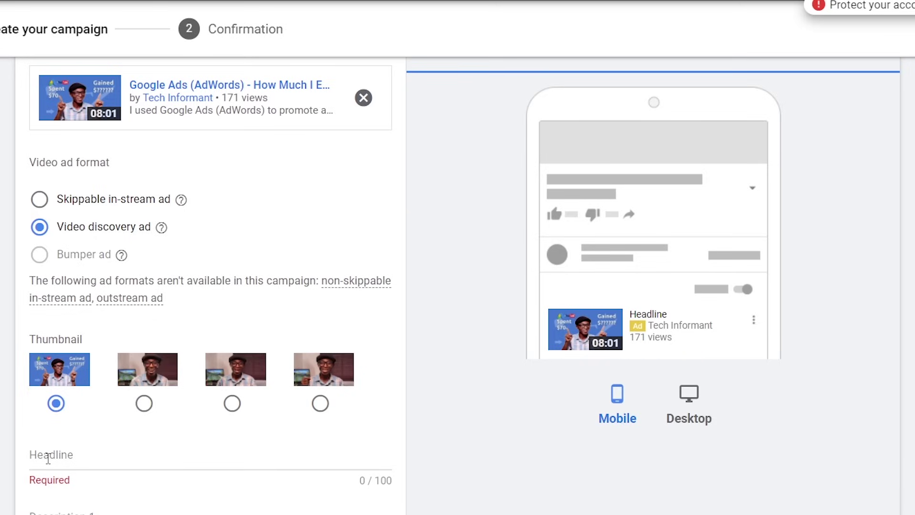
- Enter 'How to Promote Your Videos' as the ad headline
click(47, 459)
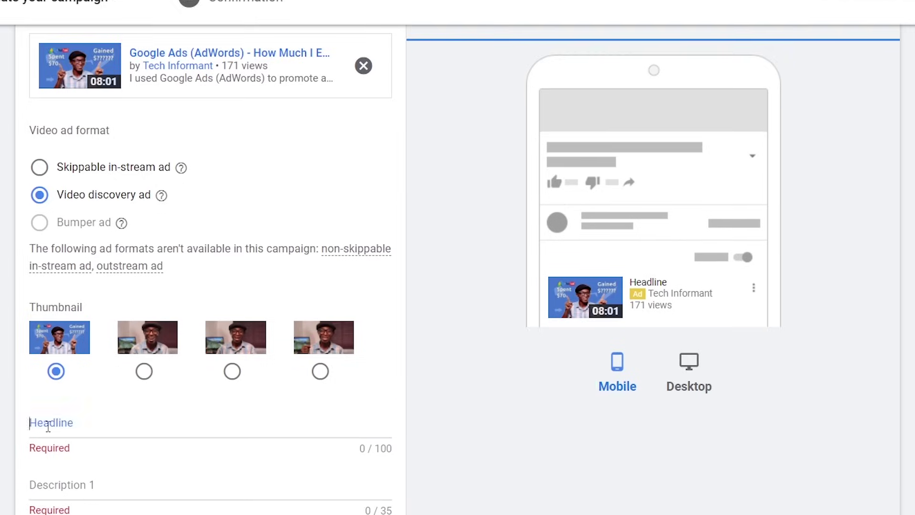
text(How to Promote Your )
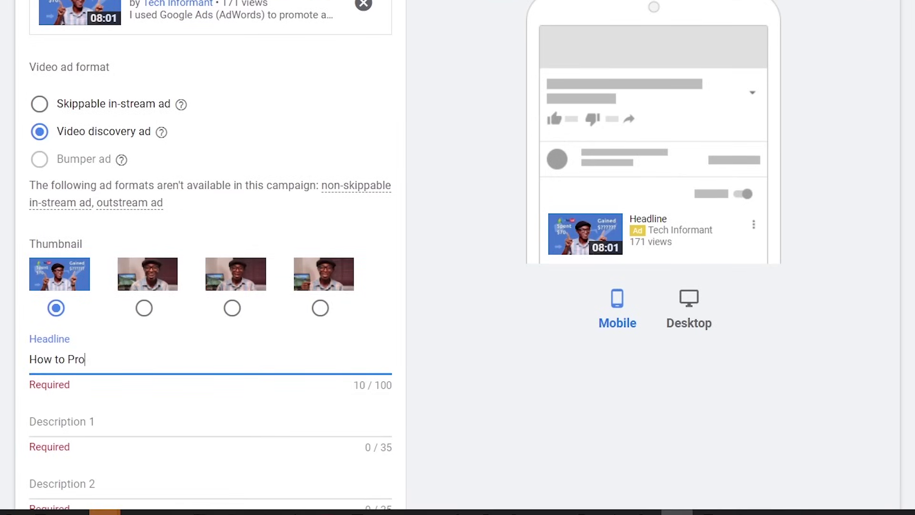
text(Videos)
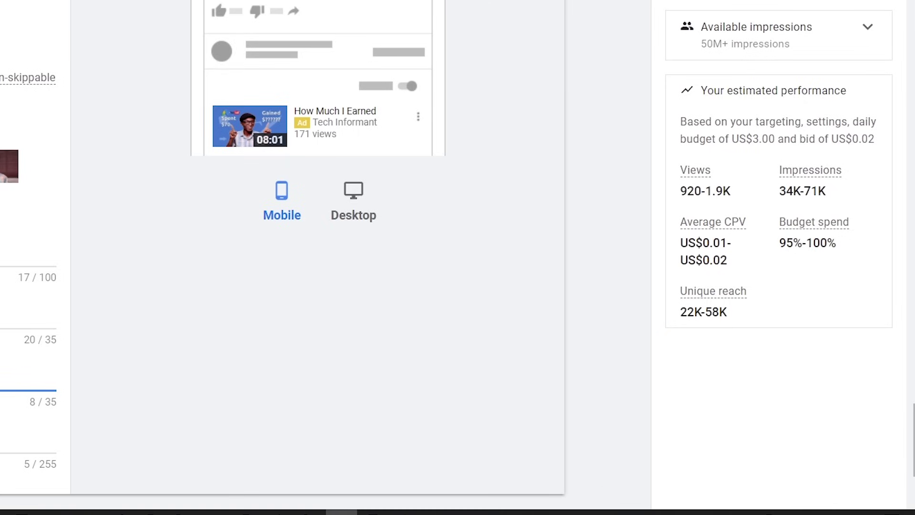
scroll(388, 437, down, 5)
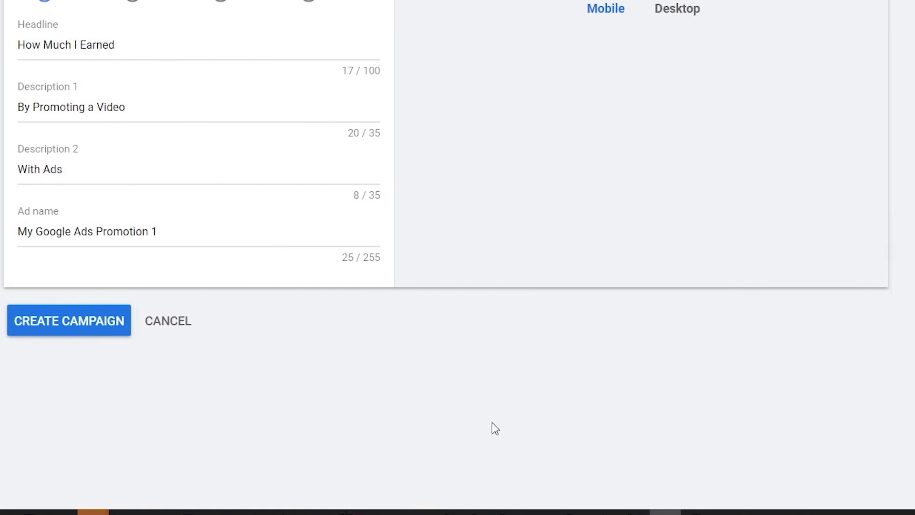
- Create the campaign and expand its ad group and ad summary
click(127, 325)
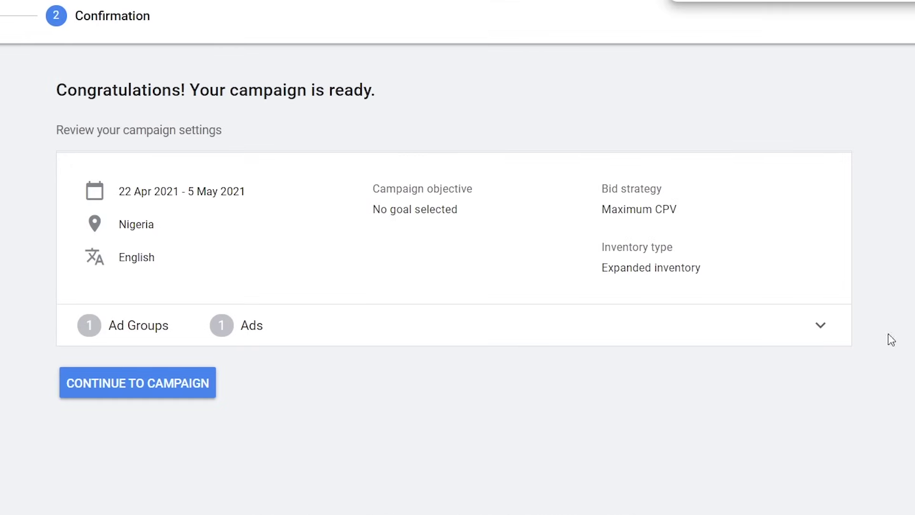
click(810, 325)
scroll(782, 381, down, 1)
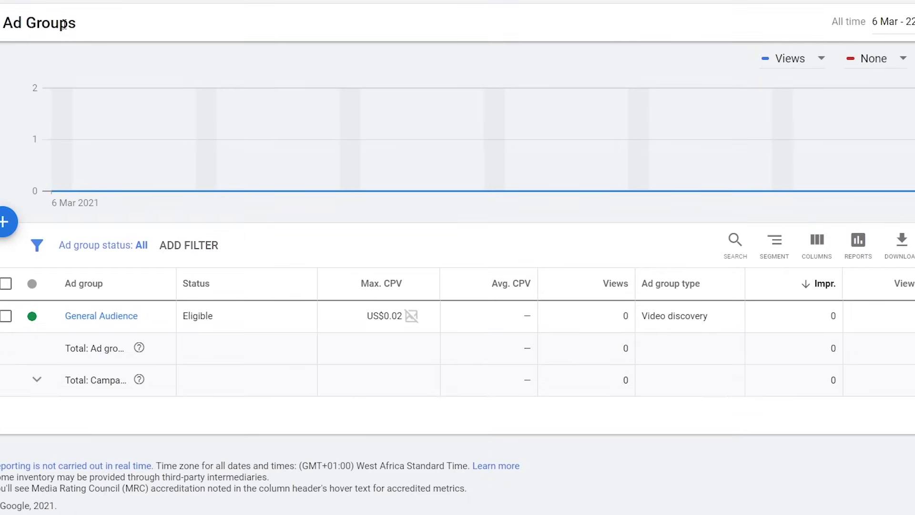
- Open the General Audience ads list and check My Google Ads Promotion 1's Pending review status
click(96, 317)
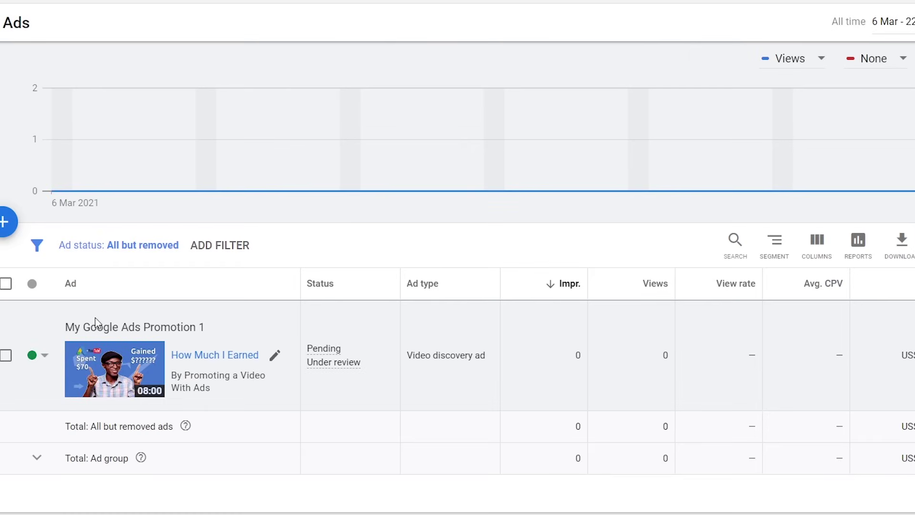
mouse_move(332, 365)
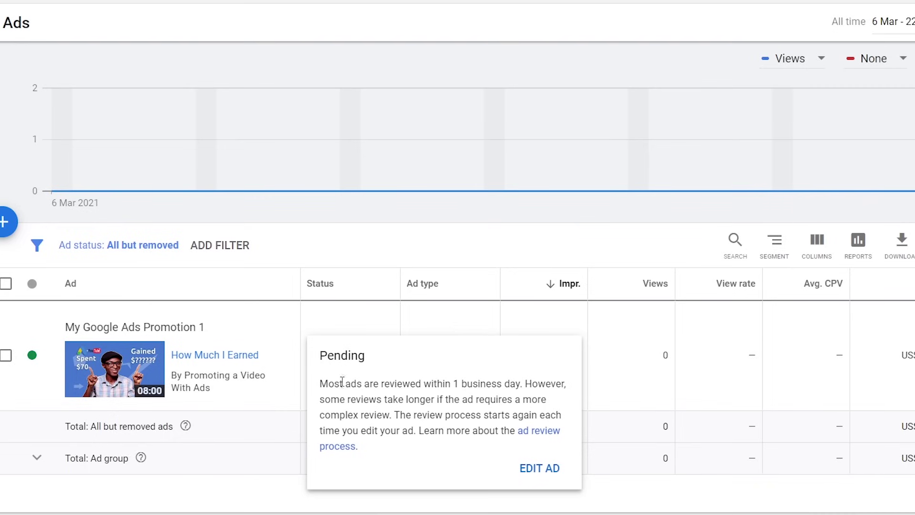